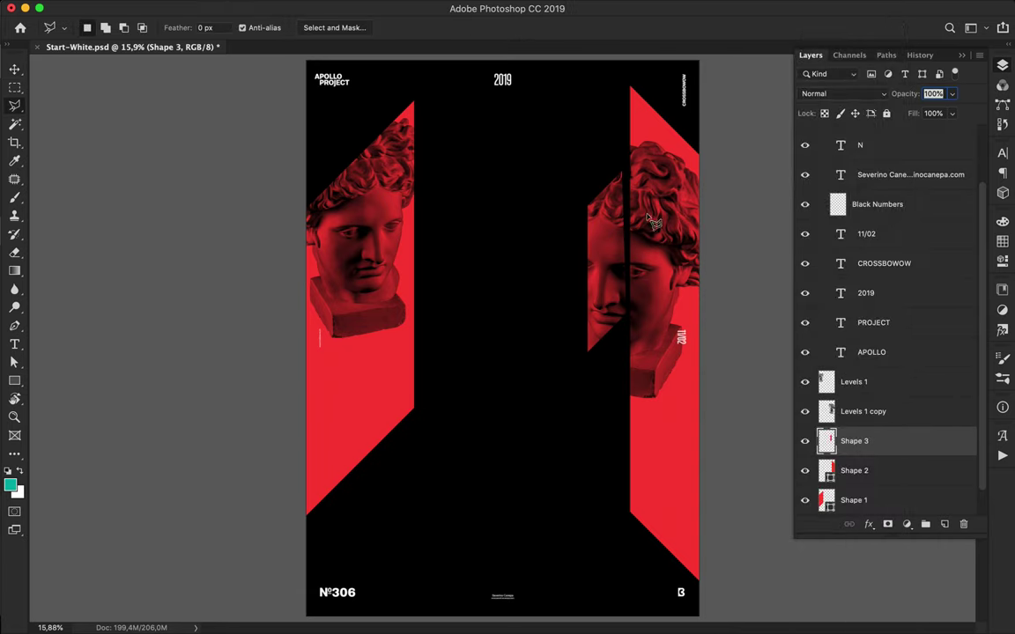
# Trim the edge of the narrow red strip next to the right-hand panel and clear the selection.
pyautogui.click(658, 287)
pyautogui.doubleClick(636, 155)
pyautogui.press('BackSpace')
pyautogui.press('super+d')
# Draw a small red parallelogram about 474 by 1702 px at the poster's upper-left edge with the Pen tool.
pyautogui.press('p')
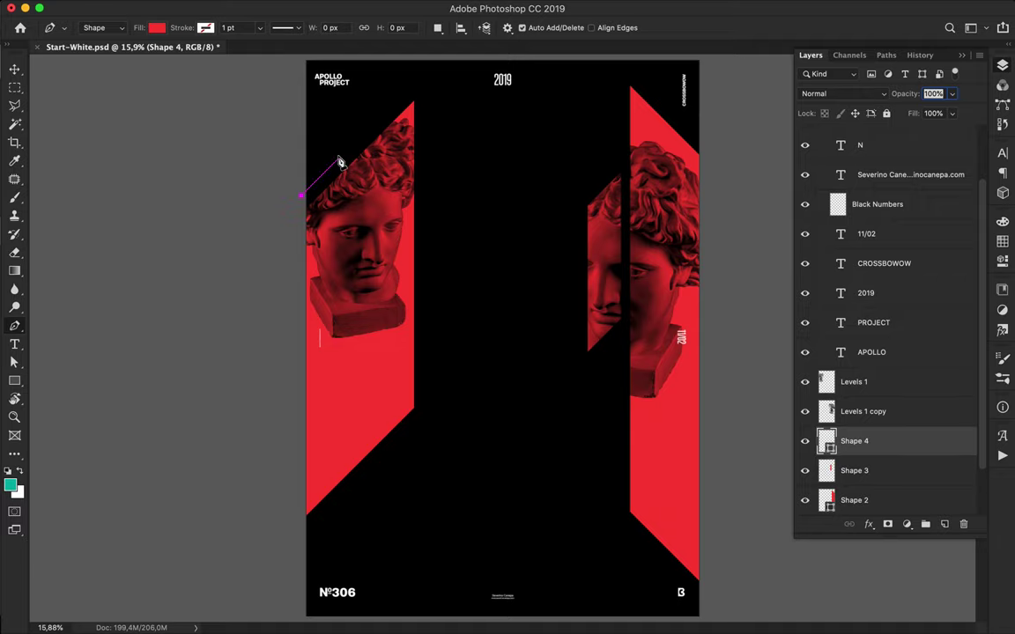
pyautogui.click(299, 145)
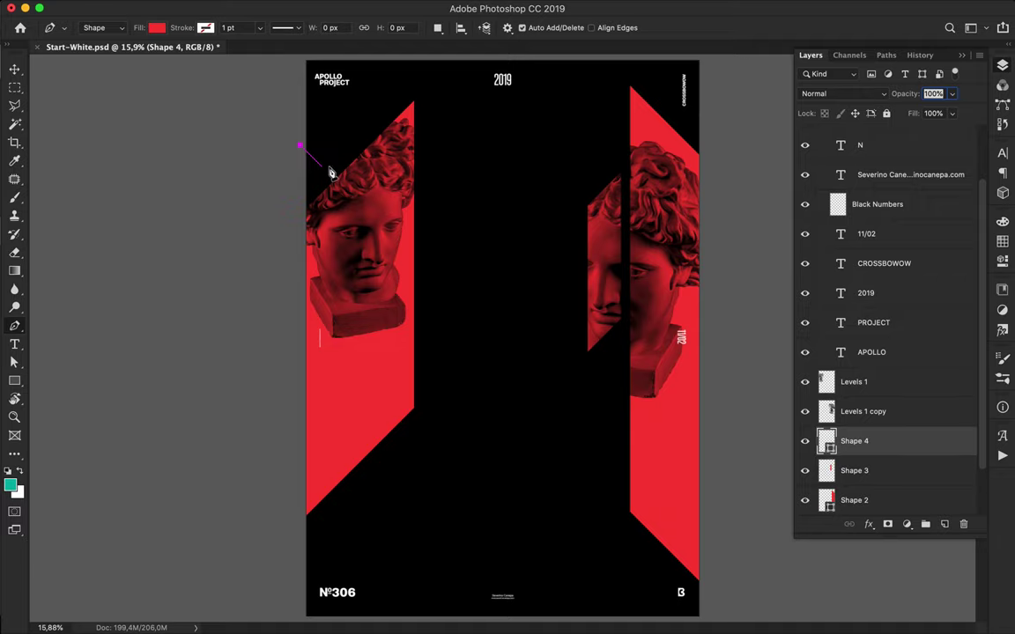
pyautogui.click(325, 102)
pyautogui.scroll(-2, 445, 524)
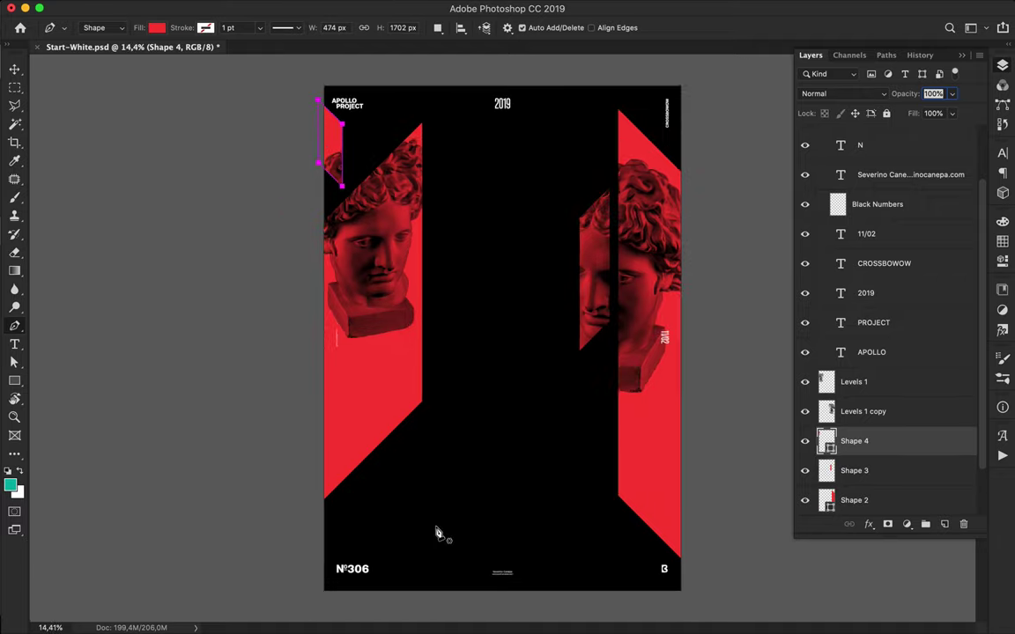
pyautogui.click(472, 598)
pyautogui.press('super+z')
pyautogui.click(473, 600)
pyautogui.click(620, 221)
pyautogui.press('Escape')
# Draw a red four-sided panel about 1597 by 4280 px at the poster's lower centre and rasterize its layer.
pyautogui.click(492, 596)
pyautogui.click(429, 533)
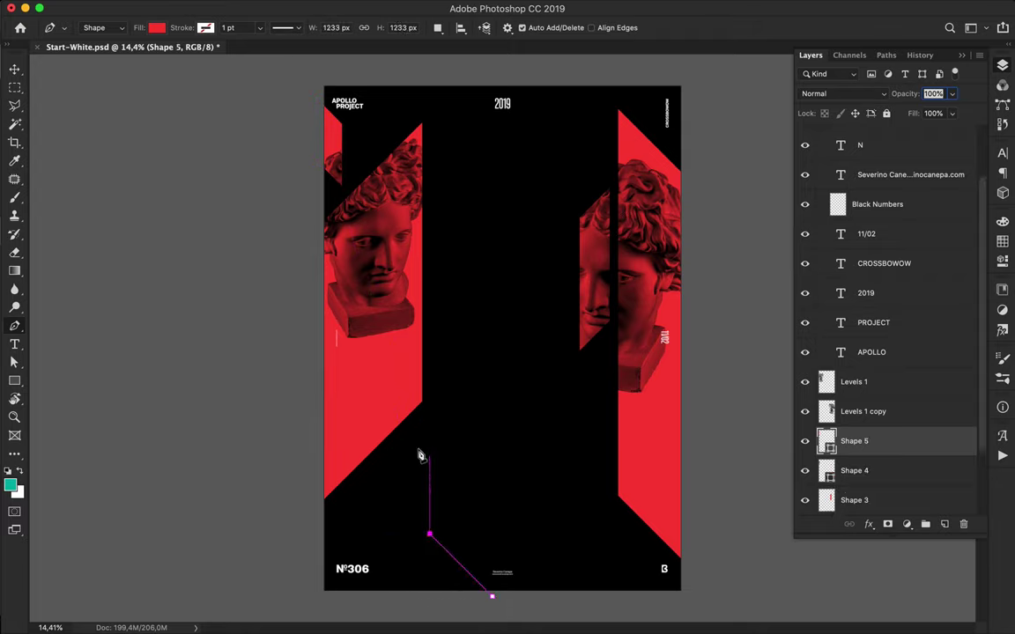
pyautogui.click(428, 380)
pyautogui.click(489, 437)
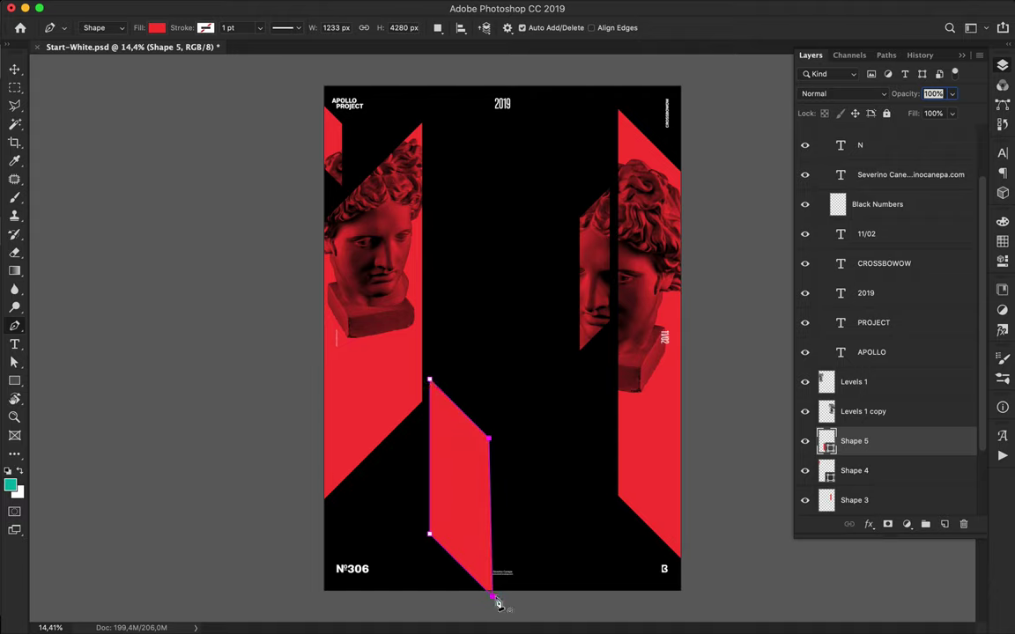
pyautogui.press('a')
pyautogui.moveTo(490, 439); pyautogui.dragTo(511, 460)
pyautogui.rightClick(901, 447)
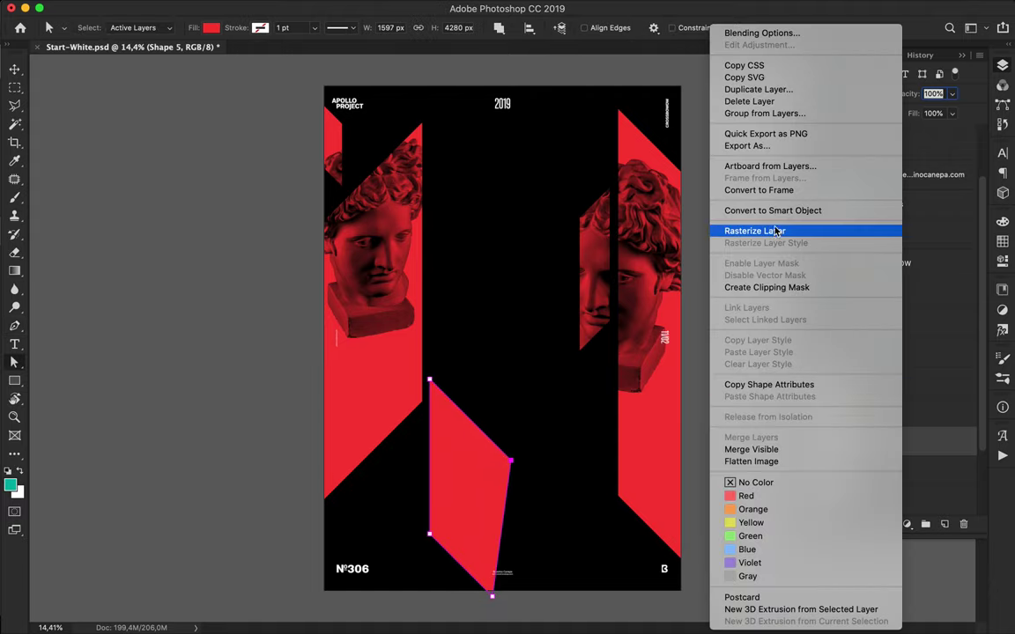
pyautogui.click(837, 230)
# Cut the lower-centre panel's slanted right side to a vertical edge and move the panel down.
pyautogui.press('l')
pyautogui.click(494, 596)
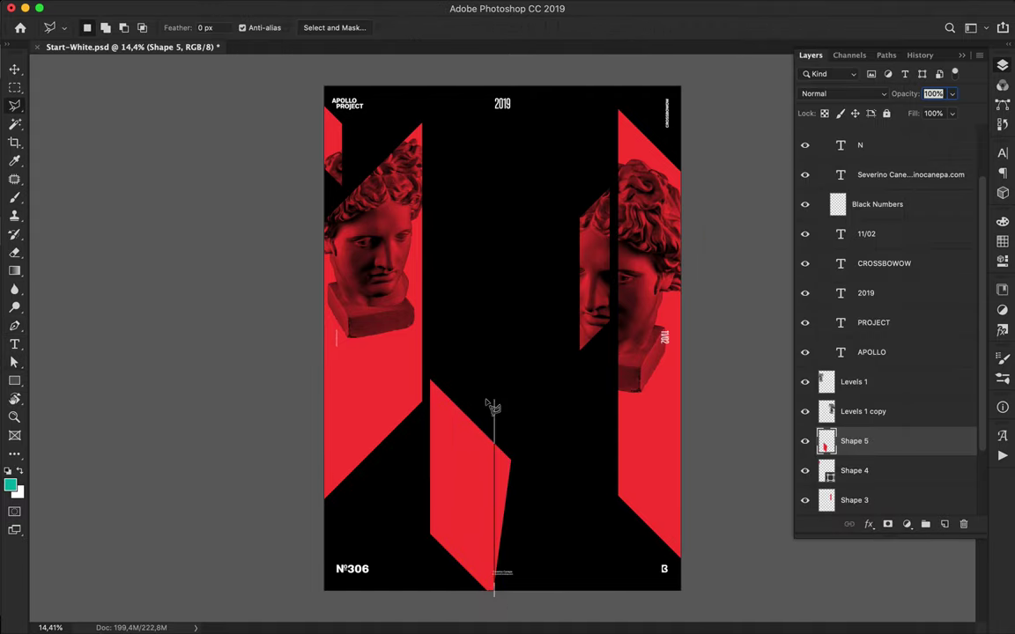
pyautogui.click(490, 420)
pyautogui.doubleClick(516, 430)
pyautogui.press('Delete')
pyautogui.hotkey('ctrl', 'd')
pyautogui.press('v')
pyautogui.moveTo(468, 456); pyautogui.dragTo(468, 495)
# Draw a red parallelogram panel about 1784 by 5456 px at the poster's top centre and shift it slightly right.
pyautogui.press('p')
pyautogui.click(474, 78)
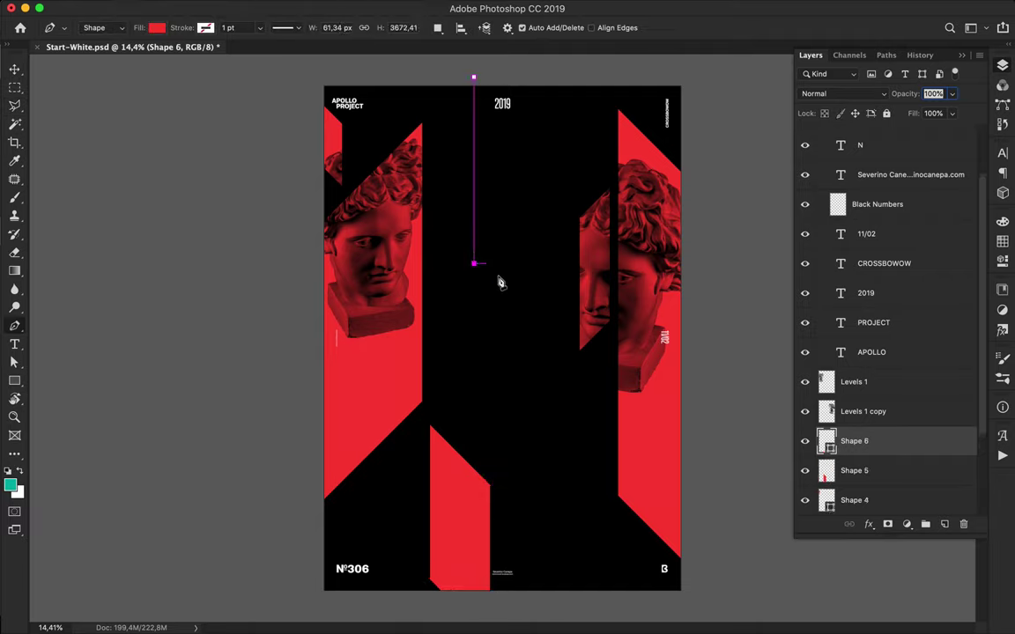
pyautogui.click(564, 354)
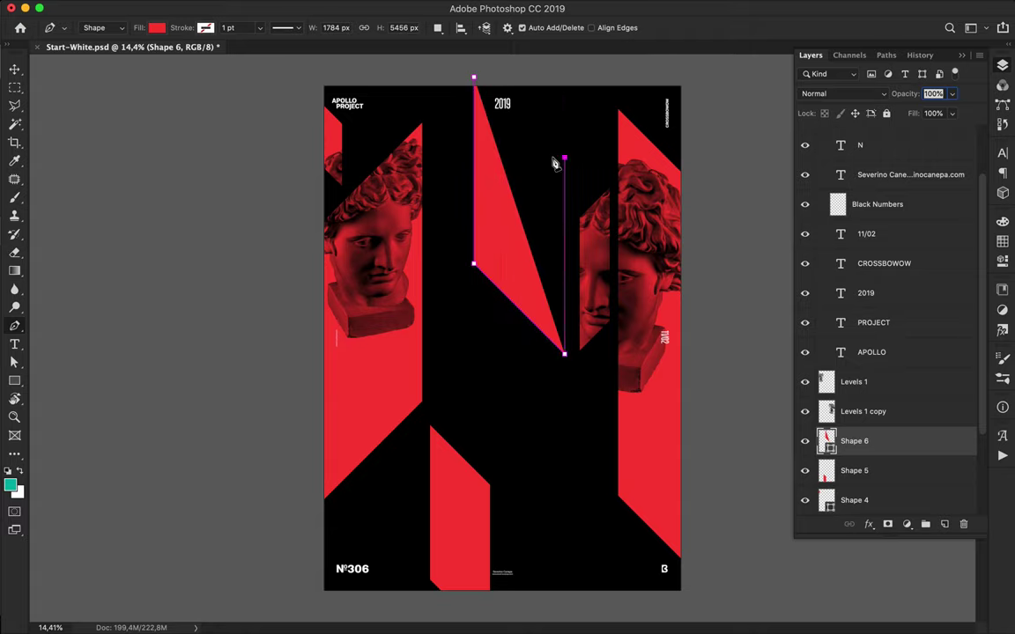
pyautogui.click(564, 159)
pyautogui.click(474, 77)
pyautogui.press('v')
pyautogui.moveTo(502, 180); pyautogui.dragTo(522, 195)
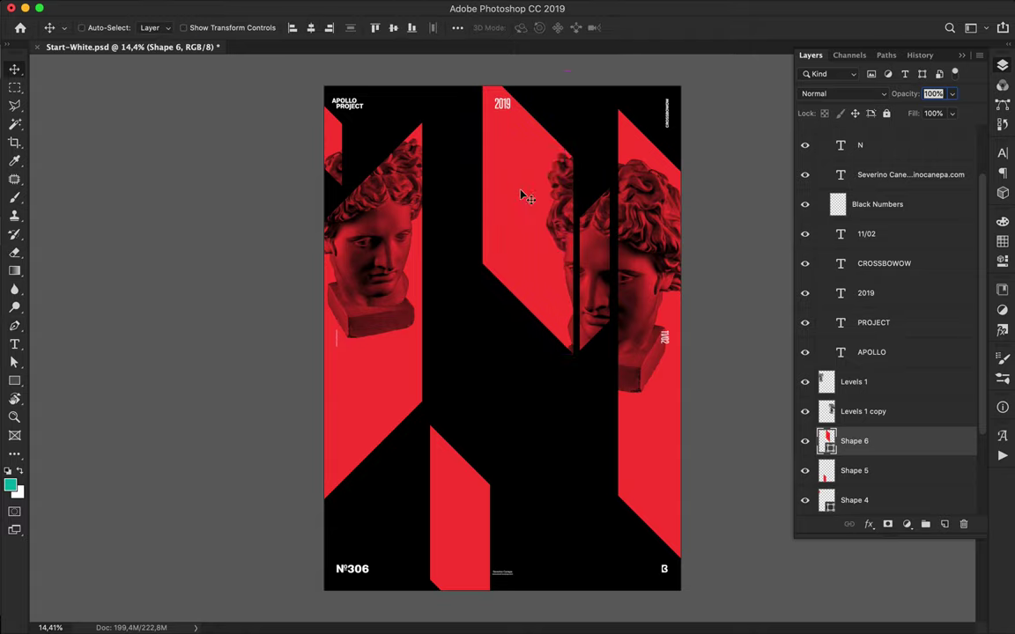
# Shift the right-hand statue head left and place a duplicate of it over the lower-centre panel.
pyautogui.keyDown('super'); pyautogui.click(633, 247); pyautogui.keyUp('super')
pyautogui.moveTo(638, 246); pyautogui.dragTo(544, 489)
pyautogui.click(398, 308)
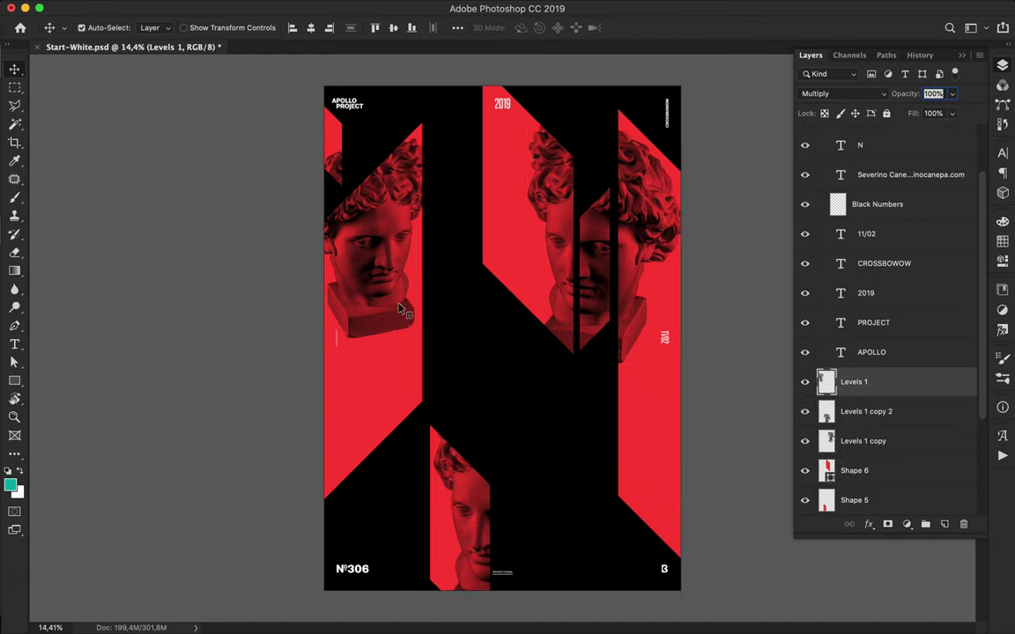
# Draw a large diagonal red shape about 5071 by 6243 px from the centre to the lower-right corner and rasterize its layer.
pyautogui.press('p')
pyautogui.click(436, 280)
pyautogui.click(437, 419)
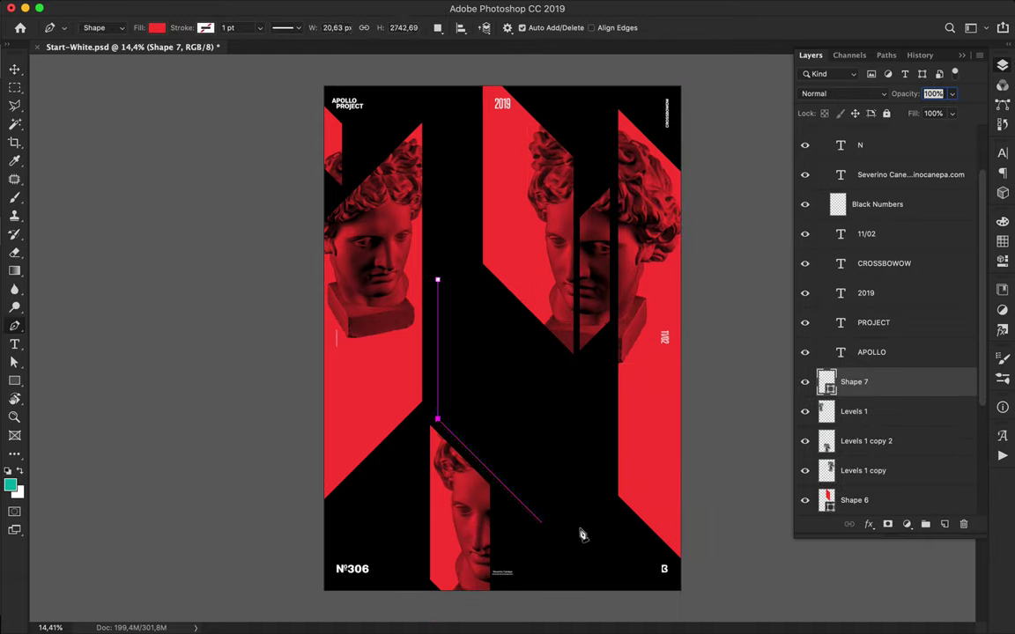
pyautogui.click(615, 597)
pyautogui.click(695, 597)
pyautogui.click(438, 280)
pyautogui.rightClick(874, 371)
pyautogui.rightClick(905, 384)
pyautogui.click(905, 384)
pyautogui.rightClick(893, 382)
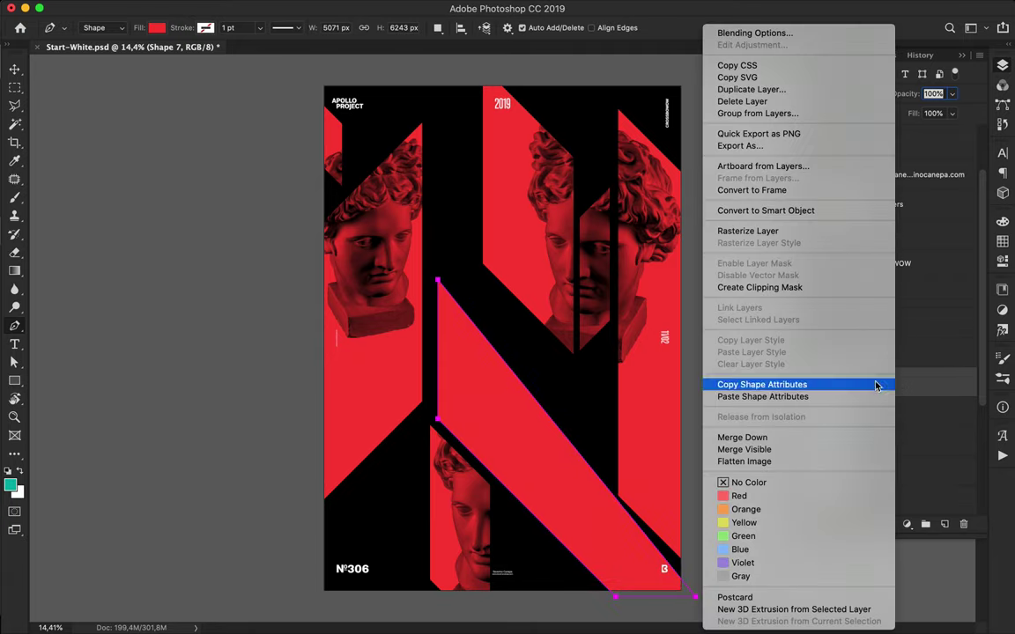
pyautogui.press('Escape')
# Trim the diagonal shape's upper edge to form a parallel band and move it 575 px right and 575 px down.
pyautogui.press('l')
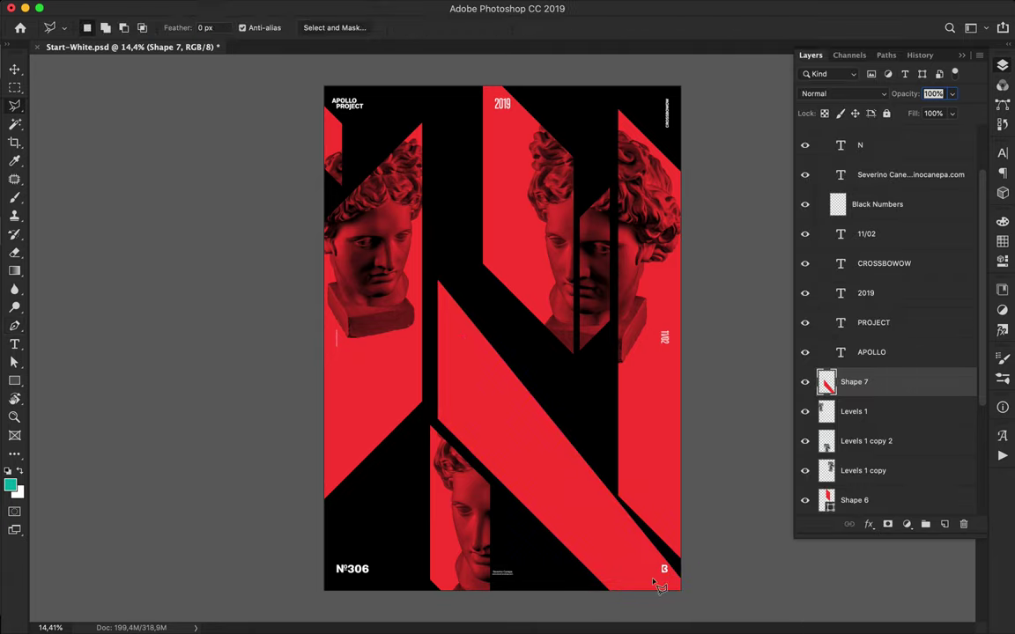
pyautogui.click(432, 339)
pyautogui.click(431, 223)
pyautogui.click(556, 315)
pyautogui.doubleClick(682, 510)
pyautogui.press('Delete')
pyautogui.click(682, 476)
pyautogui.press('Escape')
pyautogui.press('v')
pyautogui.moveTo(503, 432); pyautogui.dragTo(532, 461)
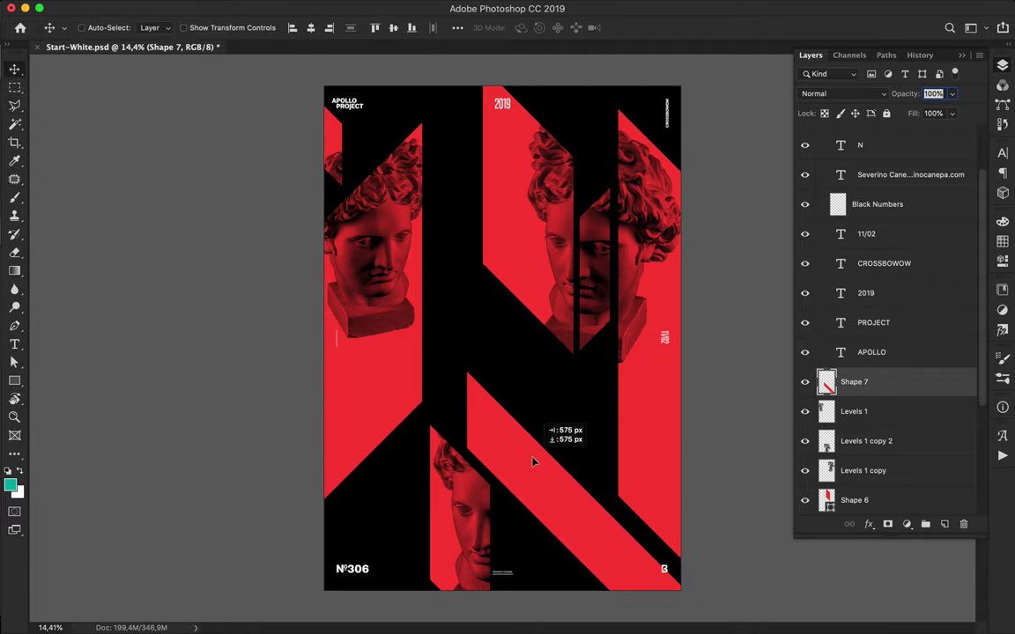
# Duplicate the left statue head onto the diagonal band and move the band's layer below the lower-centre head's layer.
pyautogui.keyDown('super'); pyautogui.click(390, 261); pyautogui.keyUp('super')
pyautogui.moveTo(396, 266); pyautogui.dragTo(574, 454)
pyautogui.moveTo(897, 388); pyautogui.dragTo(888, 444)
pyautogui.moveTo(568, 518); pyautogui.dragTo(575, 517)
# Erase the part of the lower-centre statue head that spills over the diagonal band, using a polygonal selection.
pyautogui.keyDown('super'); pyautogui.click(460, 489); pyautogui.keyUp('super')
pyautogui.press('l')
pyautogui.click(536, 517)
pyautogui.click(591, 596)
pyautogui.click(589, 385)
pyautogui.doubleClick(488, 363)
pyautogui.press('Delete')
pyautogui.press('super+d')
pyautogui.press('v')
pyautogui.moveTo(537, 460)
pyautogui.mouseDown()
pyautogui.moveTo(548, 460)
pyautogui.moveTo(538, 449)
pyautogui.moveTo(546, 443)
pyautogui.moveTo(549, 453)
pyautogui.mouseUp()
pyautogui.press('super+z')
# Cut away the lower-left half of the statue head on the diagonal band along a diagonal line.
pyautogui.keyDown('super'); pyautogui.click(538, 473); pyautogui.keyUp('super')
pyautogui.press('l')
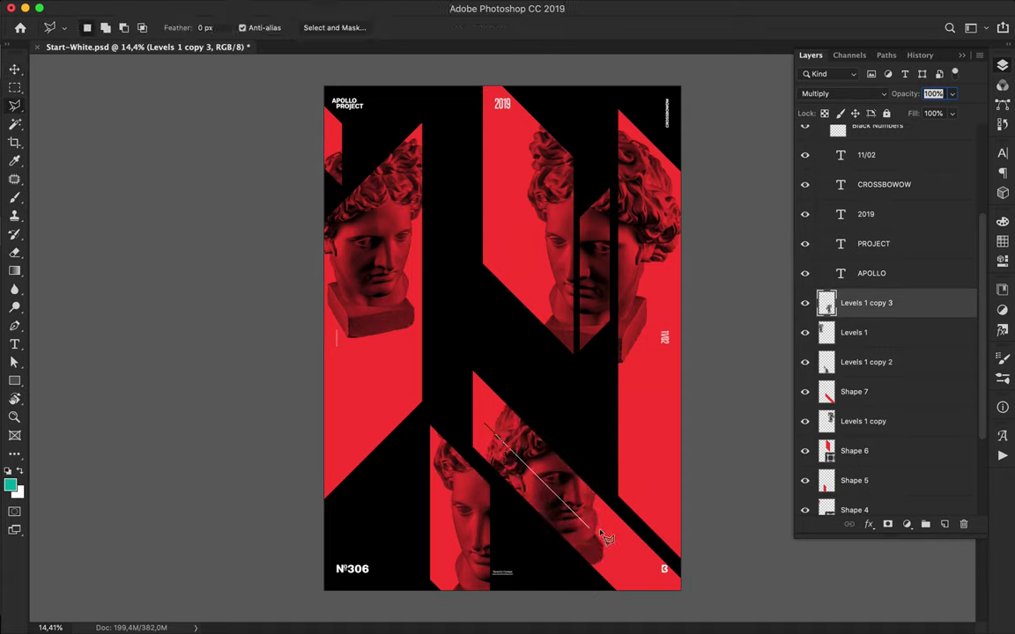
pyautogui.click(583, 581)
pyautogui.click(487, 426)
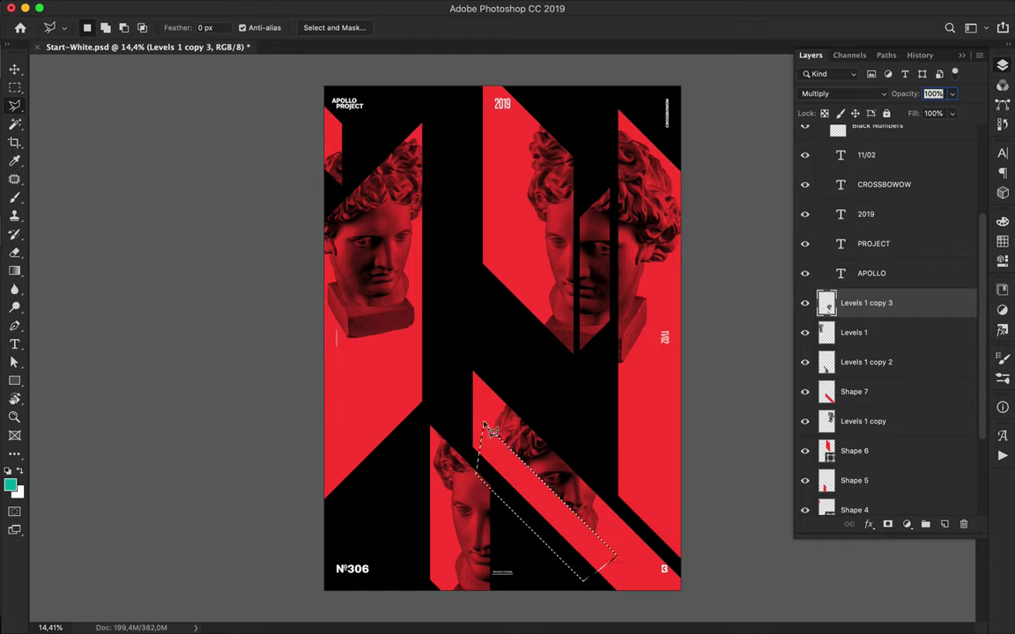
pyautogui.press('v')
# Cut away the lower part of the left panel's statue head along a diagonal through the face and deselect.
pyautogui.press('l')
pyautogui.click(414, 326)
pyautogui.click(316, 227)
pyautogui.click(301, 513)
pyautogui.click(416, 327)
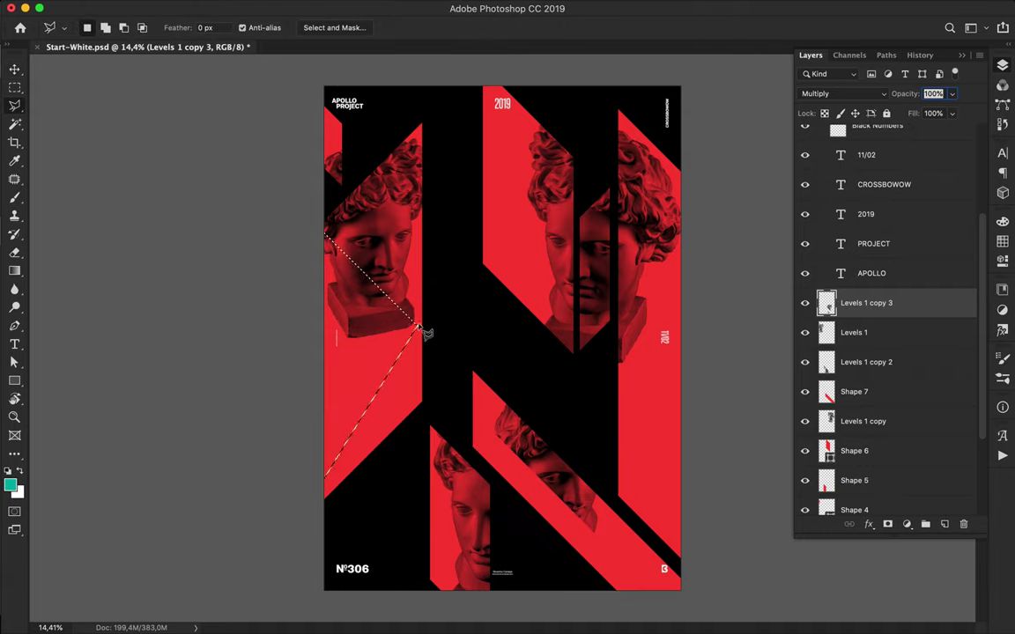
pyautogui.press('v')
pyautogui.keyDown('super'); pyautogui.click(376, 261); pyautogui.keyUp('super')
pyautogui.press('Delete')
pyautogui.hotkey('ctrl', 'd')
# Remove the upper hair of the statue head inside the top-centre panel with an angled polygonal selection and deselect.
pyautogui.press('l')
pyautogui.press('v')
pyautogui.press('l')
pyautogui.click(533, 216)
pyautogui.click(532, 219)
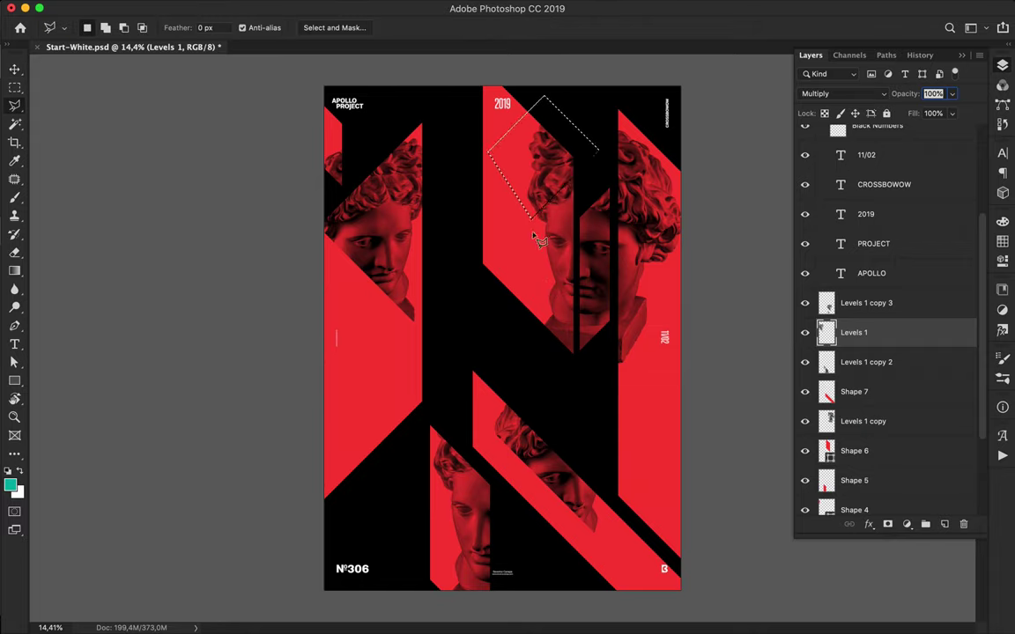
pyautogui.press('v')
pyautogui.hotkey('alt', '[')
pyautogui.hotkey('alt', '[')
pyautogui.hotkey('alt', '[')
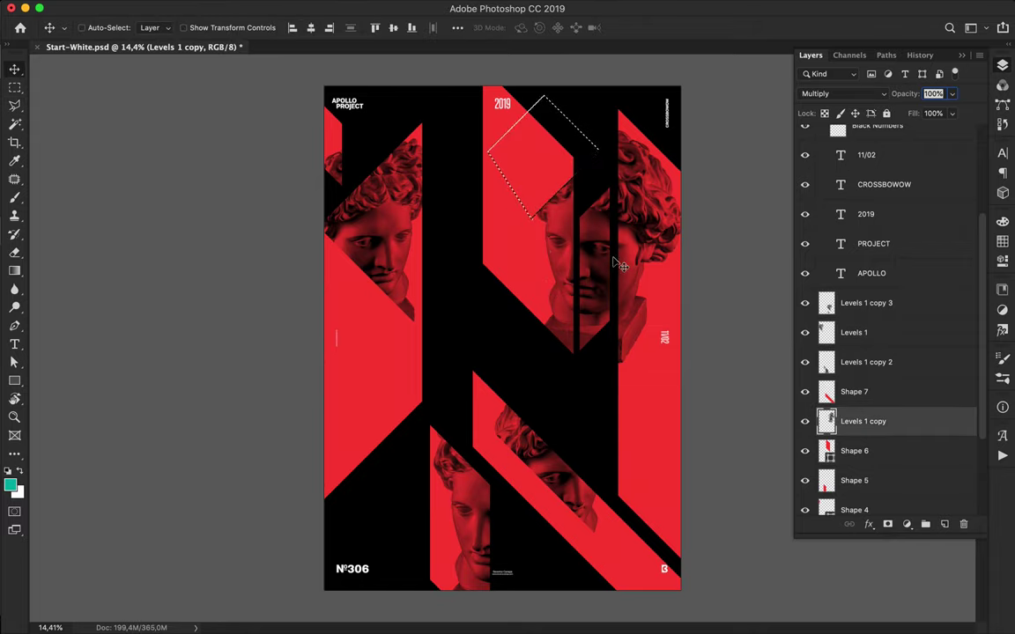
pyautogui.hotkey('ctrl', 'd')
# Cut away the chin and neck of the statue head on the right-hand panel along a diagonal line.
pyautogui.press('l')
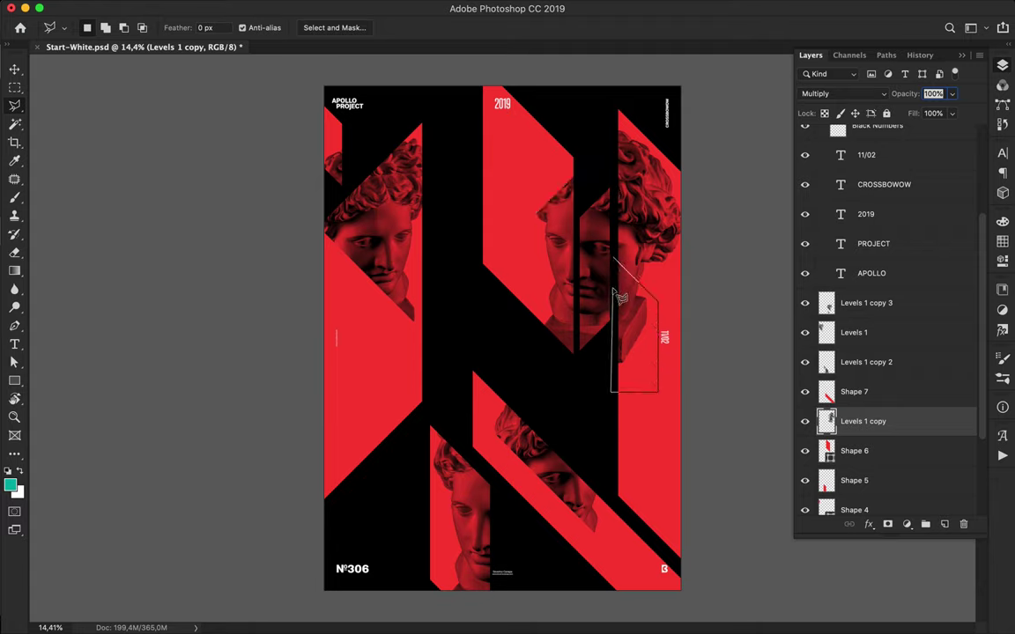
pyautogui.click(616, 264)
pyautogui.click(598, 445)
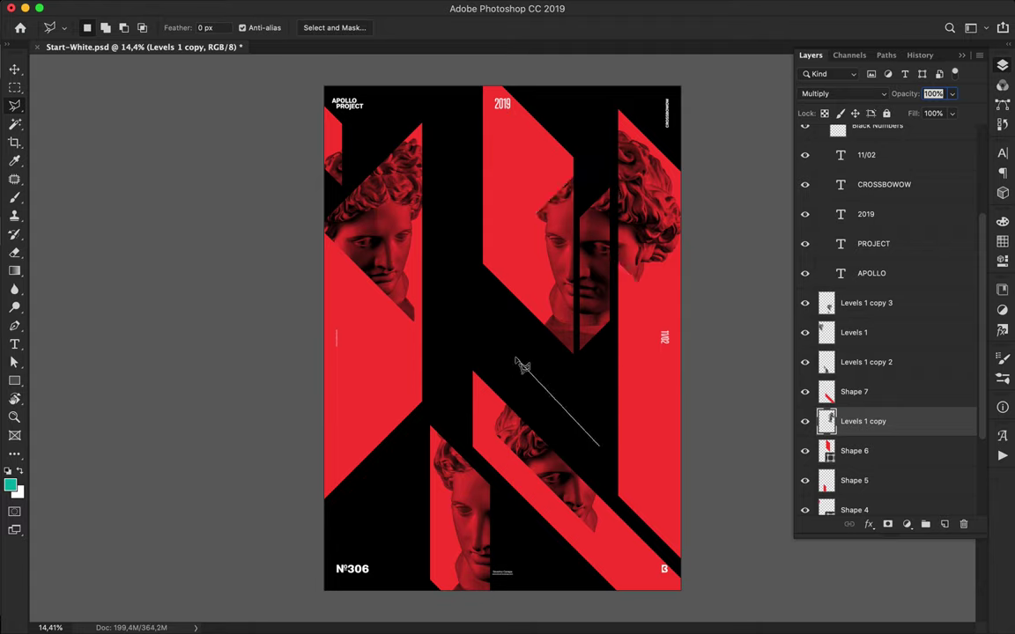
# Add the text APOLLO near the poster's centre and move its layer above all the statue head layers.
pyautogui.press('t')
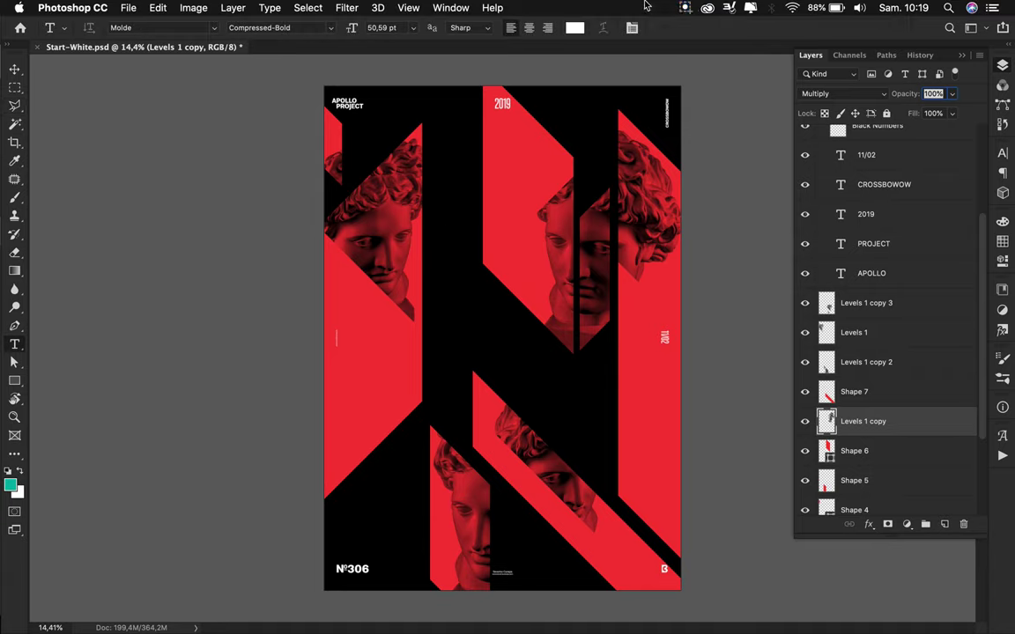
pyautogui.click(458, 339)
pyautogui.write('APOLLO')
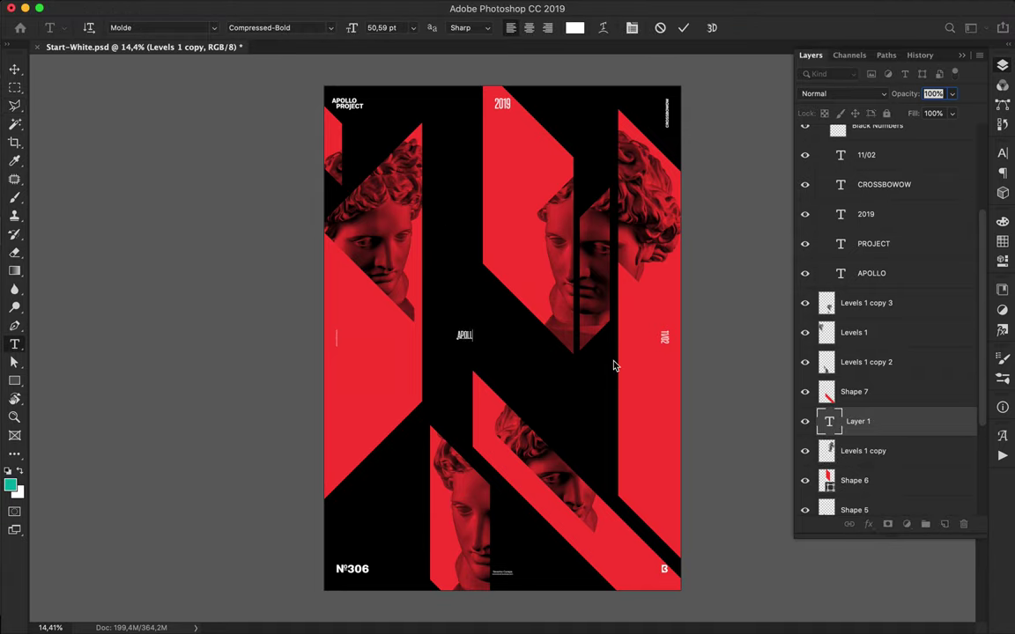
pyautogui.hotkey('ctrl', 'Return')
pyautogui.press('v')
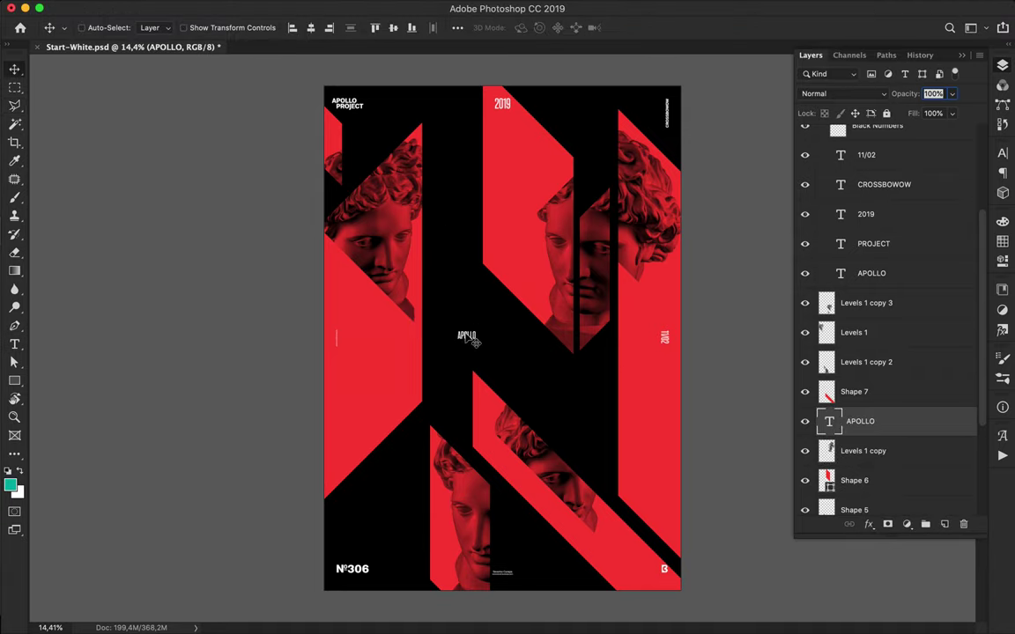
pyautogui.click(879, 304)
pyautogui.moveTo(879, 425); pyautogui.dragTo(865, 291)
# Set the APOLLO text's tracking to 1000 and its font style to Regular.
pyautogui.click(1000, 157)
pyautogui.write('1000')
pyautogui.press('Return')
pyautogui.click(979, 166)
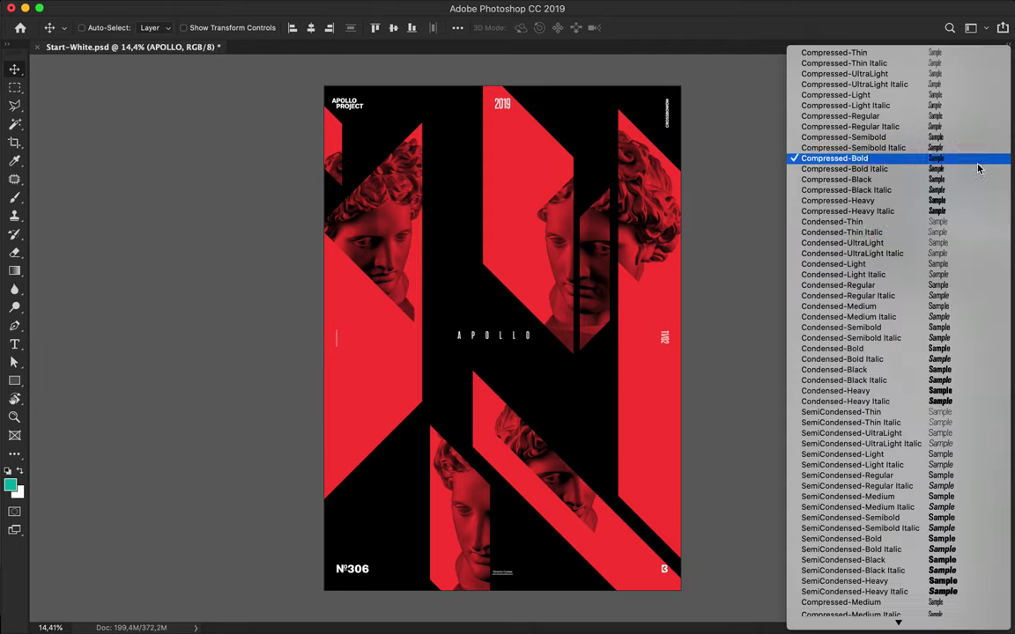
pyautogui.scroll(-10, 891, 305)
pyautogui.click(885, 305)
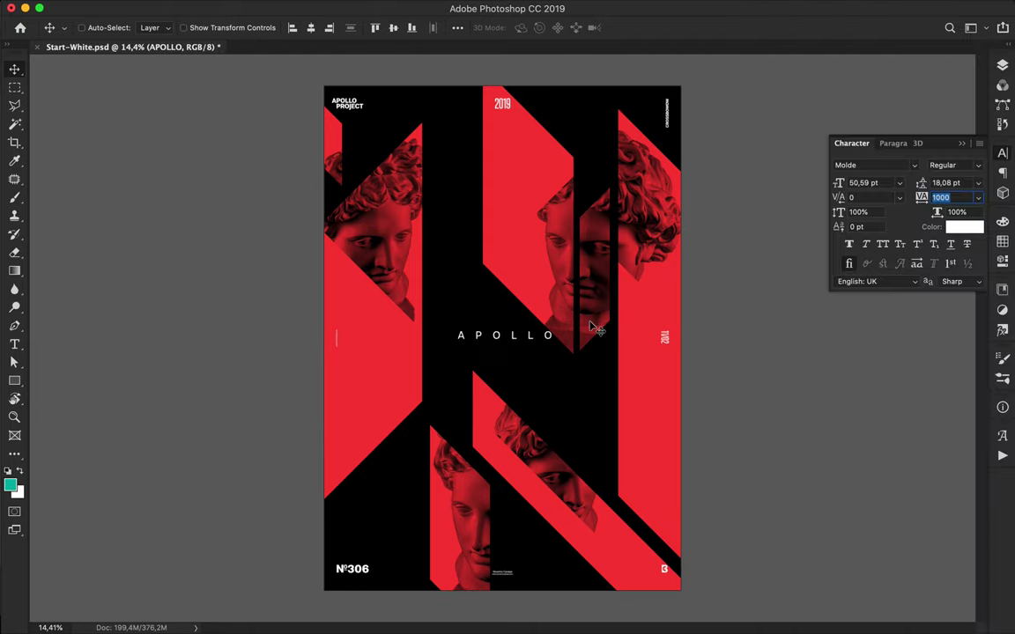
# Duplicate APOLLO into a four-line stack over the left panel, plus an offset copy coloured black (000000) at 40,59 pt.
pyautogui.moveTo(508, 348); pyautogui.dragTo(409, 346)
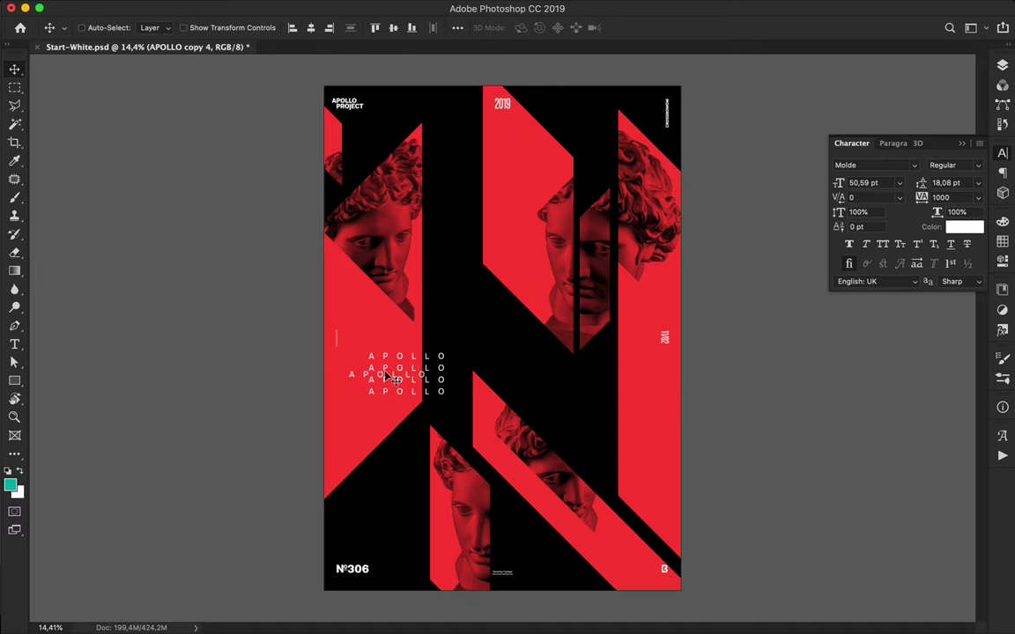
pyautogui.press('t')
pyautogui.click(574, 28)
pyautogui.moveTo(480, 251); pyautogui.dragTo(405, 295)
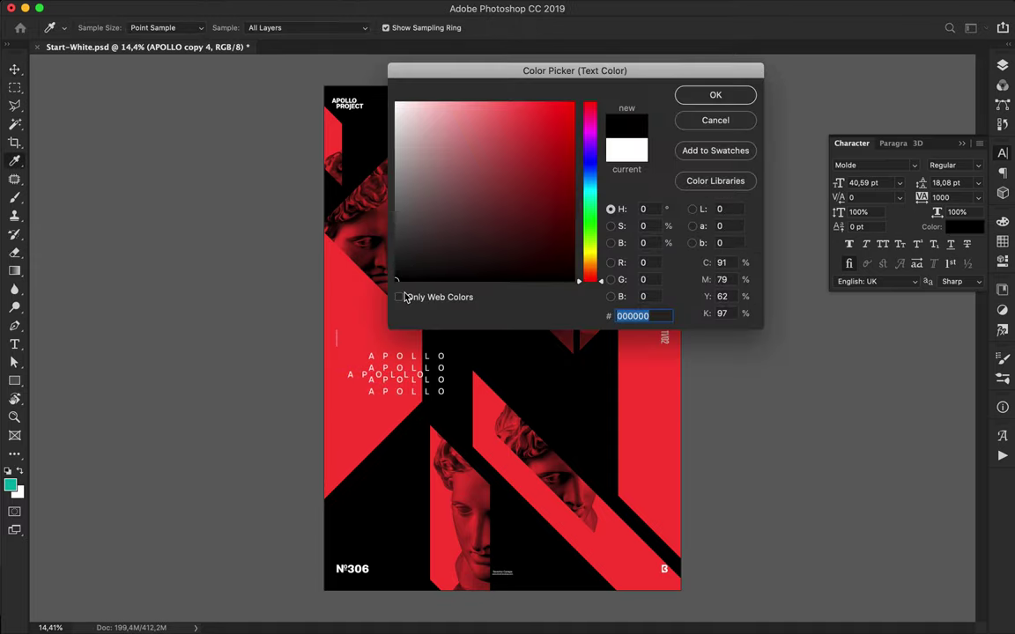
pyautogui.press('Return')
# Add the text OBJECTIVE at the poster's centre and set its colour to white (ffffff).
pyautogui.click(464, 305)
pyautogui.write('APJECTIVE')
pyautogui.press('super+Return')
pyautogui.click(576, 28)
pyautogui.moveTo(431, 107); pyautogui.dragTo(364, 92)
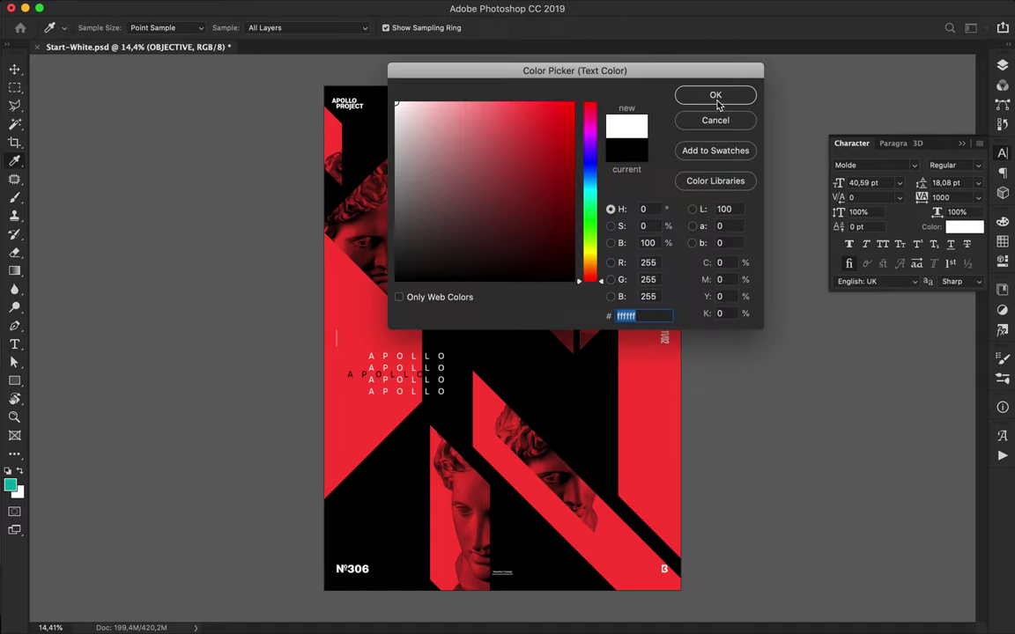
pyautogui.click(720, 95)
# Set OBJECTIVE to 200 pt with tracking 100 in Medium style and move it up and left.
pyautogui.write('v200')
pyautogui.press('Return')
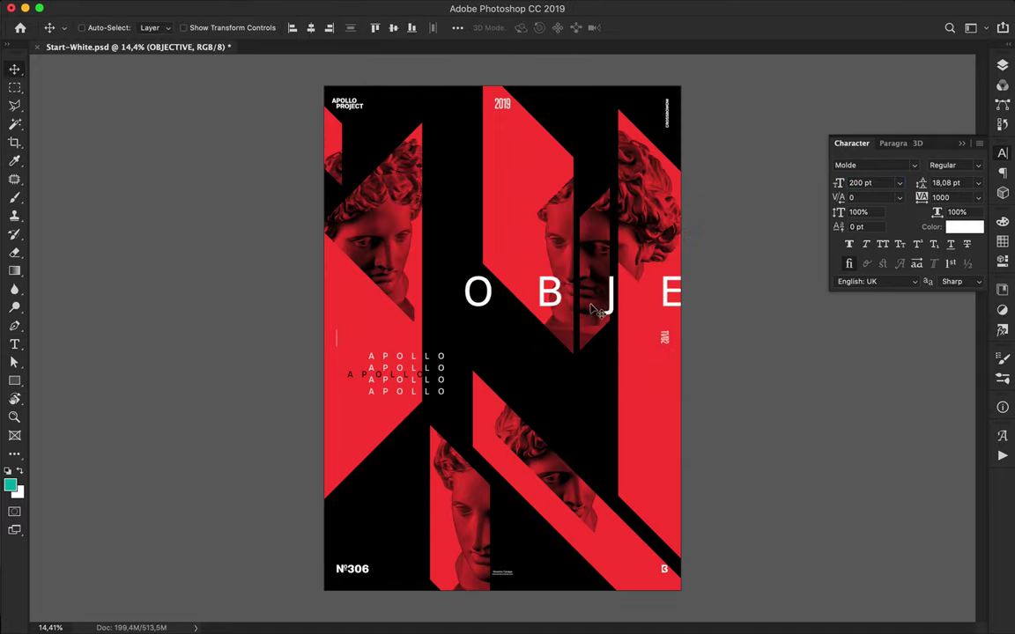
pyautogui.write('100')
pyautogui.press('Return')
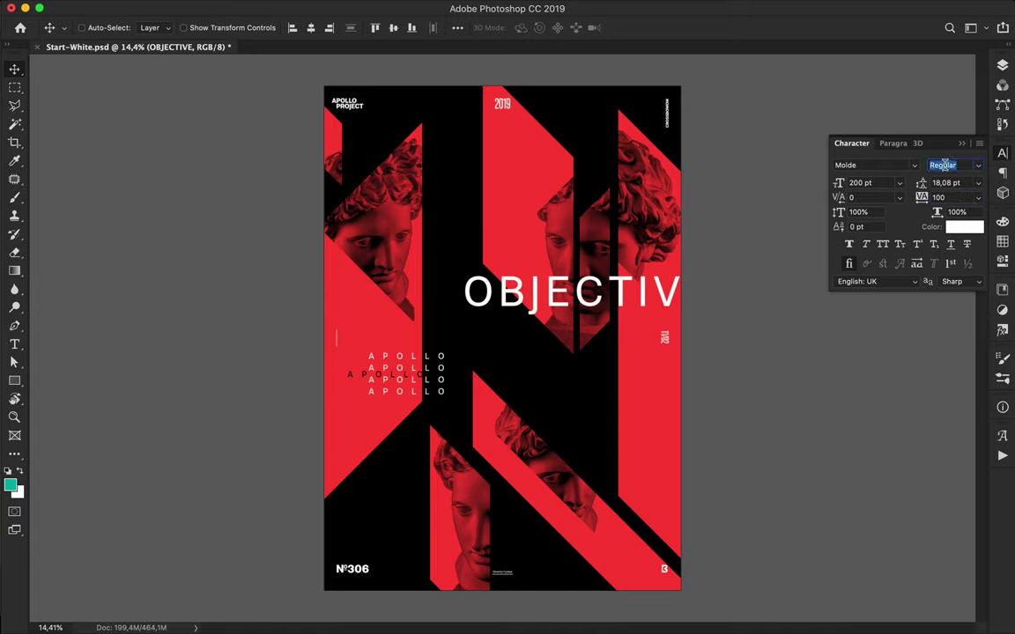
pyautogui.press('Down')
pyautogui.moveTo(612, 285); pyautogui.dragTo(564, 224)
# Increase the font size of the OBJECTIVE text, keeping its position.
pyautogui.click(869, 181)
pyautogui.hotkey('shift', 'Up')
pyautogui.hotkey('shift', 'Up')
pyautogui.hotkey('shift', 'Up')
pyautogui.hotkey('shift', 'Up')
pyautogui.hotkey('shift', 'Up')
pyautogui.moveTo(627, 220)
pyautogui.mouseDown()
pyautogui.moveTo(621, 210)
pyautogui.moveTo(632, 211)
pyautogui.mouseUp()
pyautogui.press('super+z')
# Move the OBJECTIVE layer down the layer stack to between Shape 5 and Shape 4.
pyautogui.click(1002, 67)
pyautogui.scroll(-5, 913, 288)
pyautogui.moveTo(893, 133); pyautogui.dragTo(898, 414)
pyautogui.scroll(-2, 899, 416)
pyautogui.moveTo(879, 337); pyautogui.dragTo(874, 438)
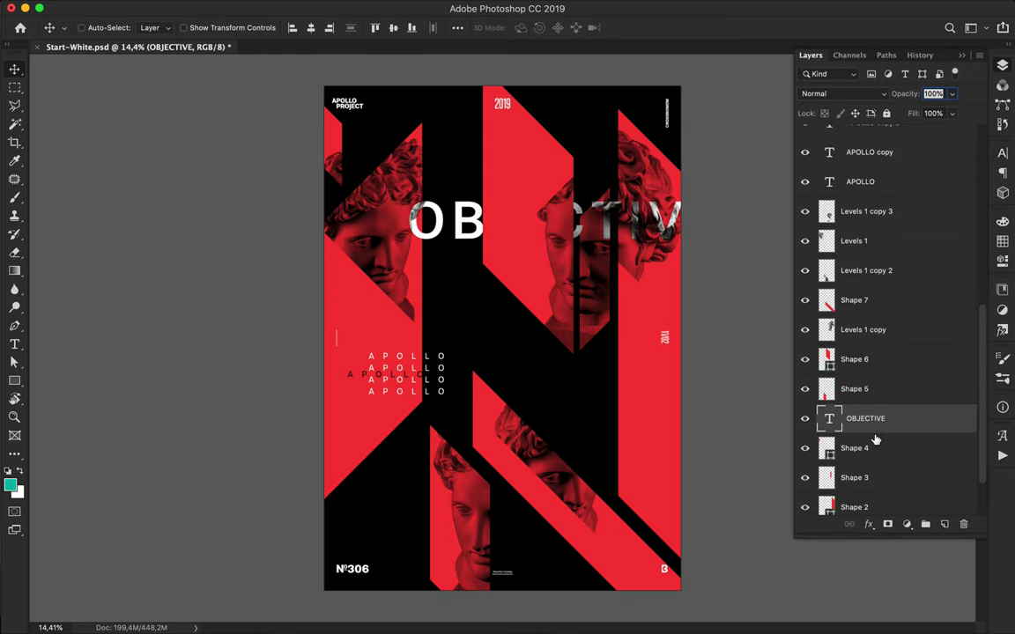
# Reposition the OBJECTIVE text lower over the poster's upper half and set its font size to 280 pt.
pyautogui.moveTo(468, 233); pyautogui.dragTo(442, 250)
pyautogui.click(1002, 153)
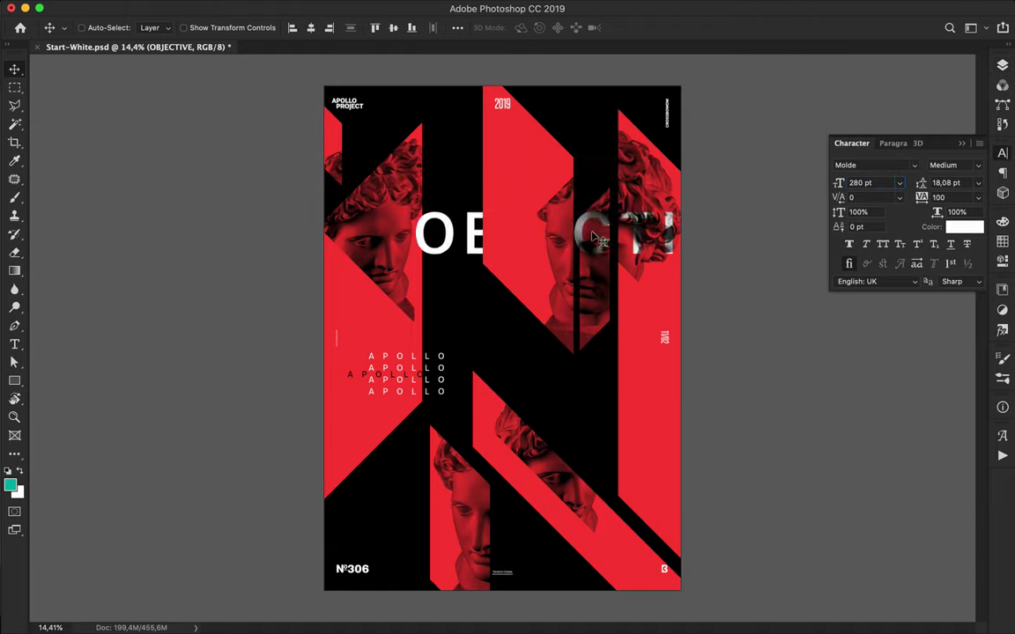
# Split OBJECTIVE into two text layers, OB and JECTIVE, with JECTIVE placed on its own line directly below OB.
pyautogui.doubleClick(597, 238)
pyautogui.moveTo(597, 238); pyautogui.dragTo(790, 235)
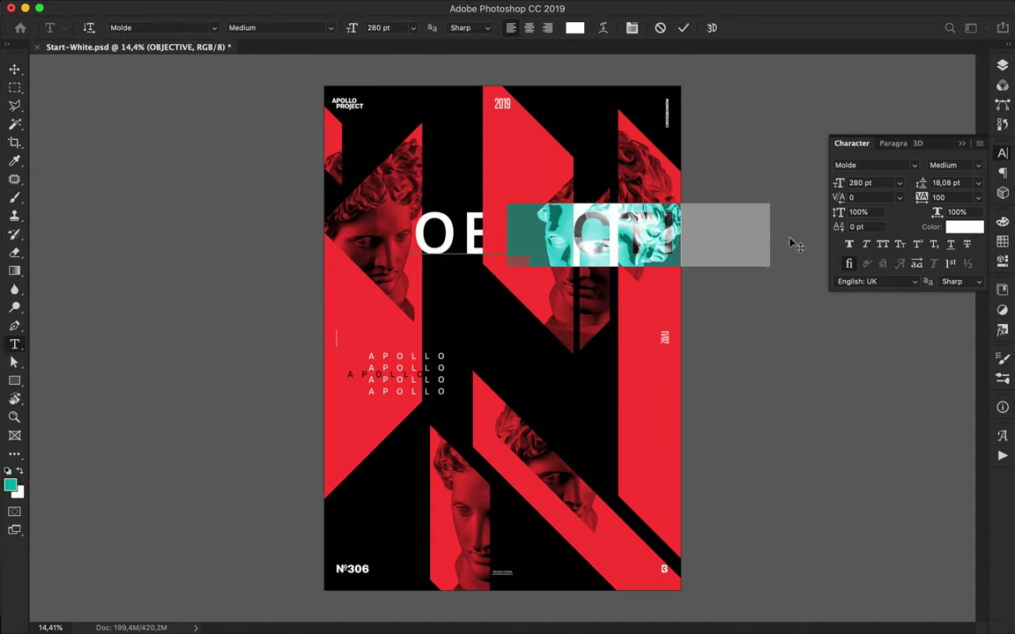
pyautogui.press('BackSpace')
pyautogui.press('Escape')
pyautogui.moveTo(469, 249); pyautogui.dragTo(482, 289)
pyautogui.doubleClick(466, 329)
pyautogui.press('super+a')
pyautogui.press('super+v')
pyautogui.press('super+Return')
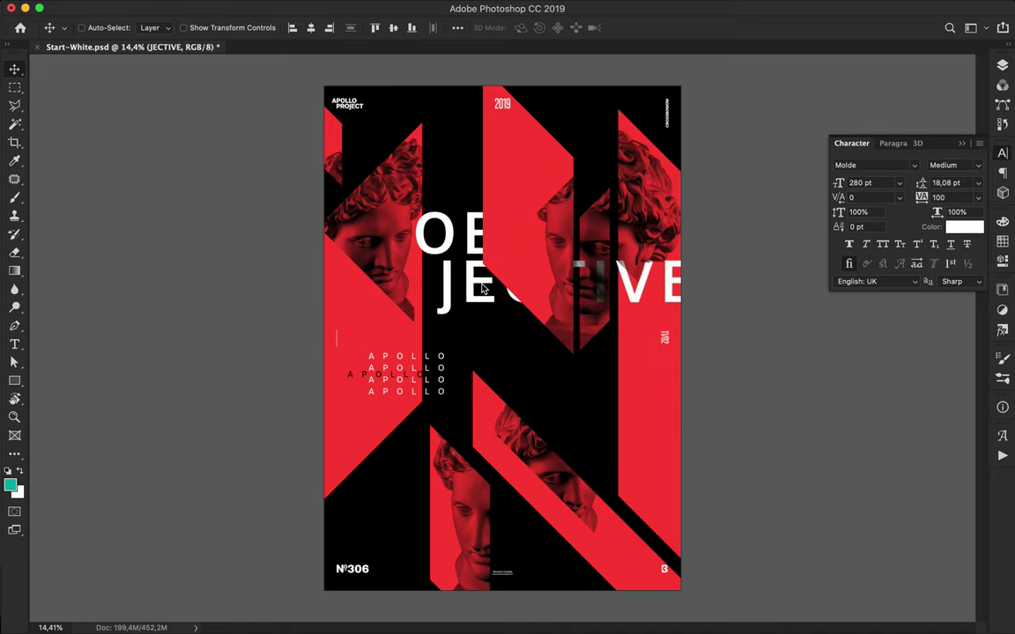
# Duplicate the JECTIVE text into the poster's lower part and replace the copy's text with the letter E.
pyautogui.moveTo(608, 284); pyautogui.dragTo(521, 464)
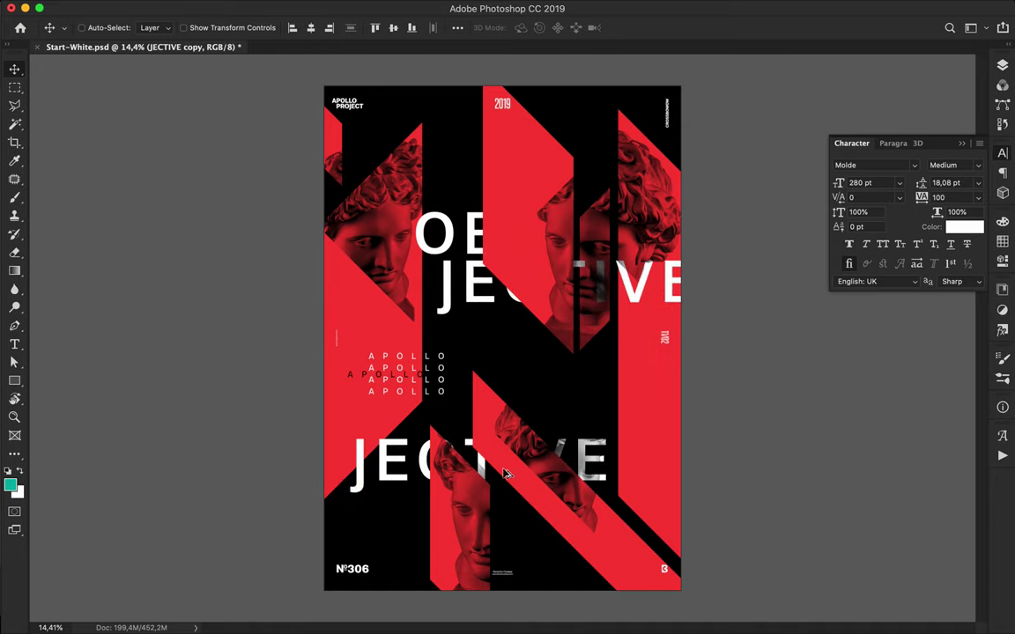
pyautogui.doubleClick(522, 462)
pyautogui.write('E')
pyautogui.press('super+Return')
# Enlarge the letter E to 231.71% and place it partly off the poster's lower left edge, above №306.
pyautogui.press('super+t')
pyautogui.moveTo(373, 430); pyautogui.dragTo(380, 347)
pyautogui.moveTo(345, 400); pyautogui.dragTo(361, 505)
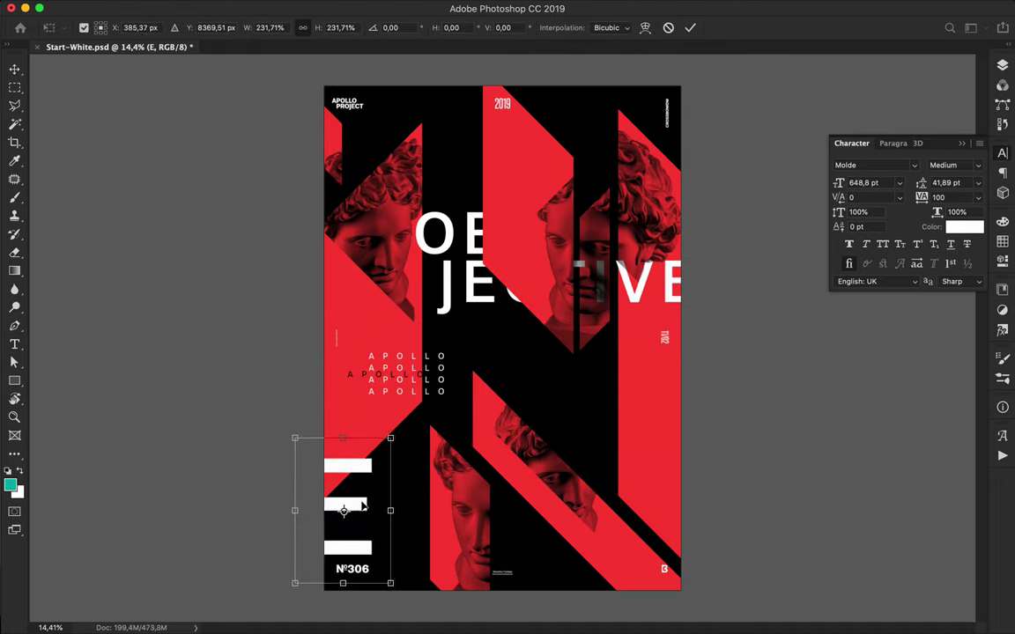
pyautogui.press('Return')
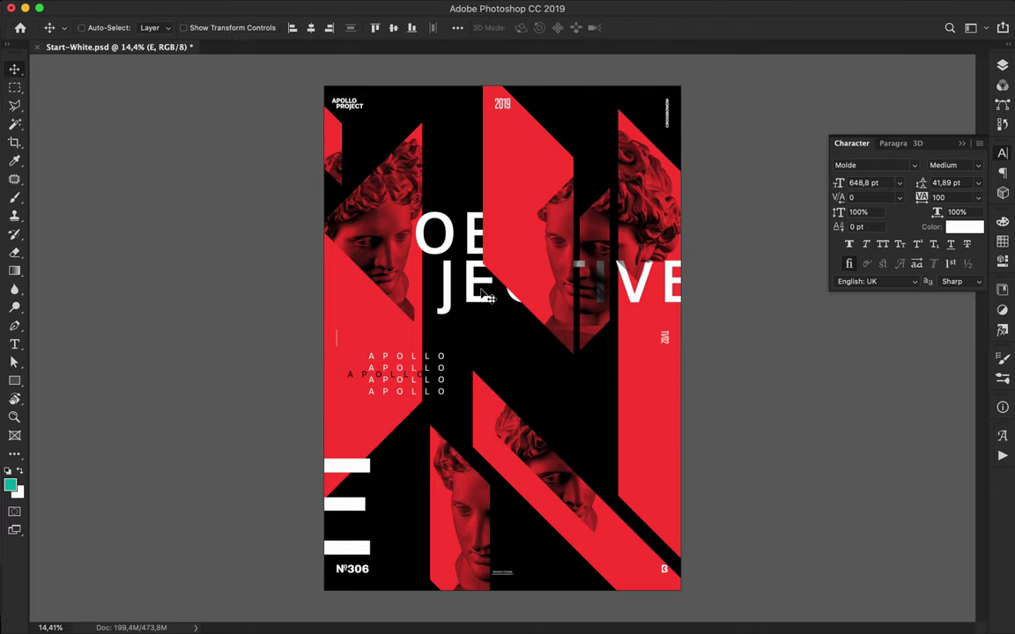
# Enlarge the OB text to 391.55 pt and move it up so the O overlaps the left statue head.
pyautogui.press('ctrl')
pyautogui.keyDown('ctrl'); pyautogui.click(471, 291); pyautogui.keyUp('ctrl')
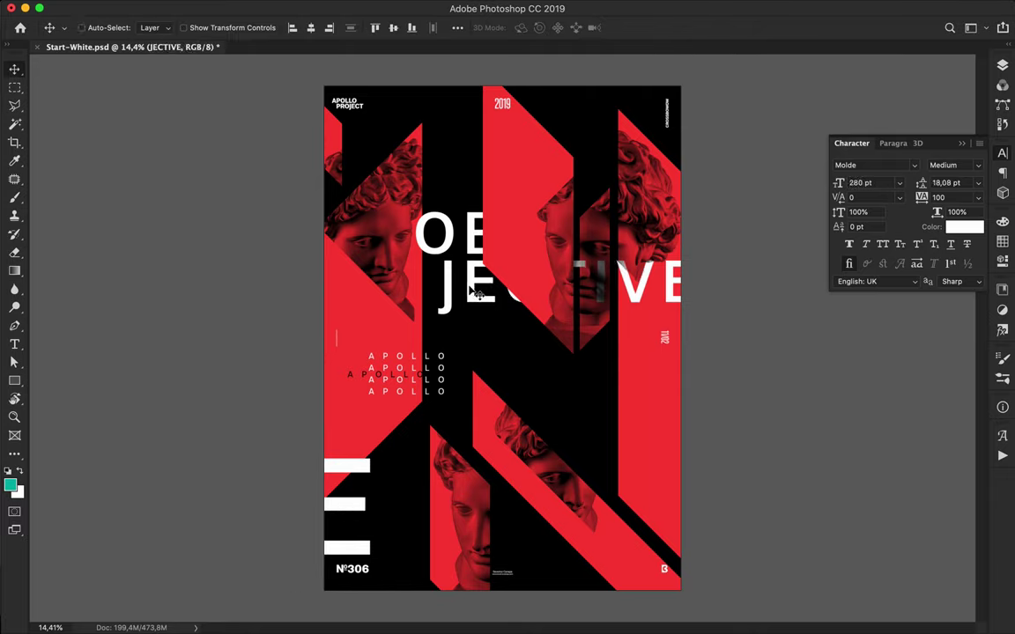
pyautogui.keyDown('super'); pyautogui.click(451, 243); pyautogui.keyUp('super')
pyautogui.press('super+t')
pyautogui.moveTo(412, 203); pyautogui.dragTo(380, 178)
pyautogui.moveTo(433, 238); pyautogui.dragTo(432, 214)
pyautogui.press('Return')
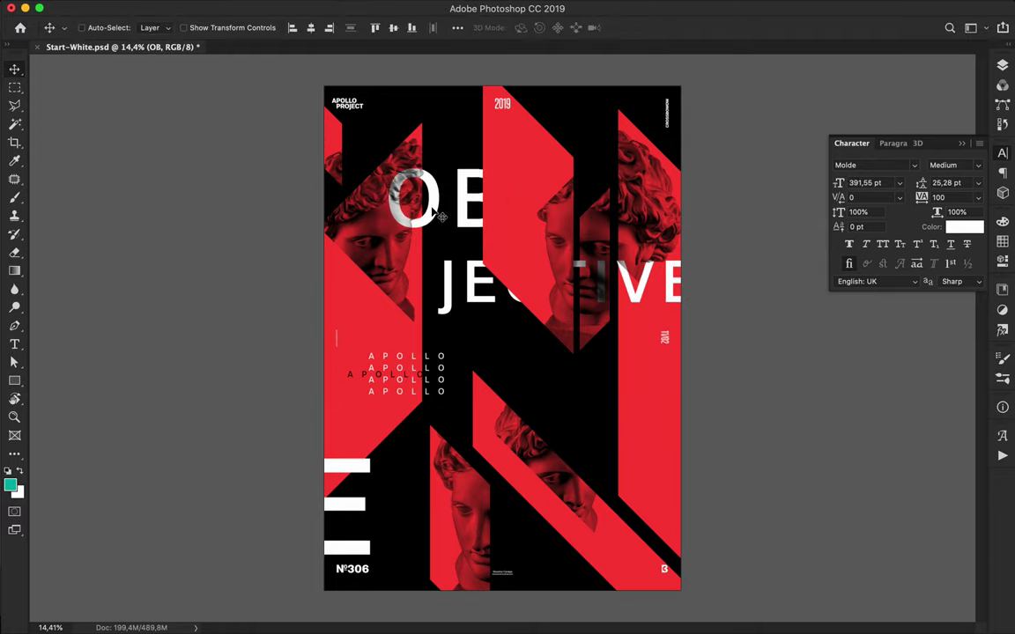
# Move JECTIVE slightly up and enlarge OB to 573.13 pt, with the O over the left statue's hair.
pyautogui.moveTo(477, 290)
pyautogui.mouseDown()
pyautogui.moveTo(483, 298)
pyautogui.moveTo(485, 288)
pyautogui.mouseUp()
pyautogui.keyDown('super'); pyautogui.click(477, 300); pyautogui.keyUp('super')
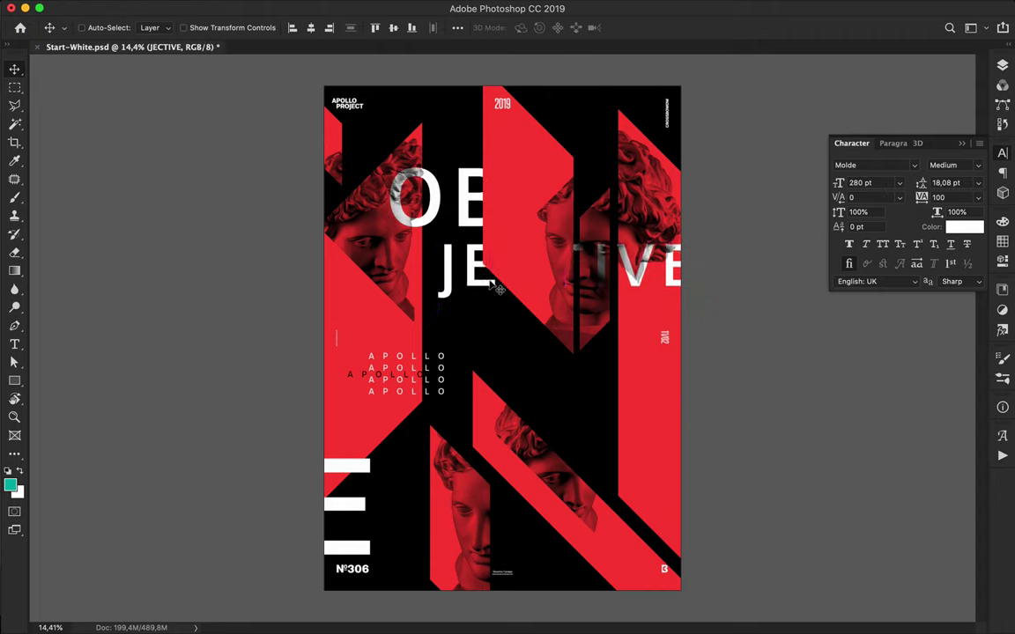
pyautogui.keyDown('ctrl'); pyautogui.click(421, 186); pyautogui.keyUp('ctrl')
pyautogui.hotkey('ctrl', 't')
pyautogui.moveTo(377, 151); pyautogui.dragTo(327, 114)
pyautogui.press('Return')
pyautogui.moveTo(443, 182); pyautogui.dragTo(457, 192)
pyautogui.doubleClick(457, 195)
pyautogui.press('Escape')
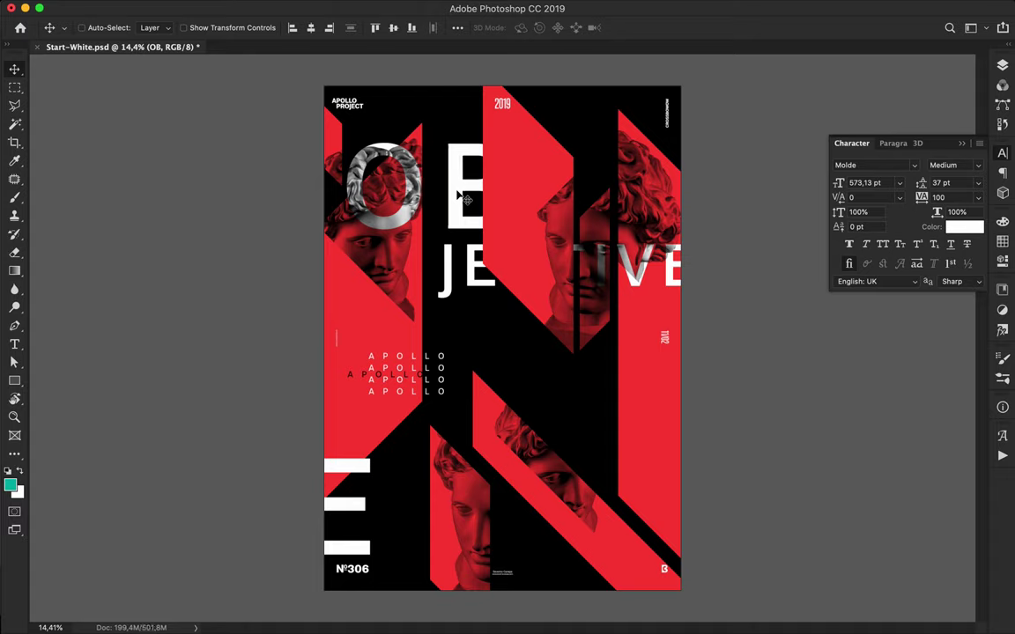
# Nudge the JECTIVE text slightly to the right.
pyautogui.keyDown('ctrl'); pyautogui.click(471, 275); pyautogui.keyUp('ctrl')
pyautogui.hotkey('shift', 'Right')
pyautogui.hotkey('shift', 'Right')
pyautogui.hotkey('shift', 'Right')
pyautogui.hotkey('shift', 'Right')
pyautogui.hotkey('shift', 'Right')
pyautogui.hotkey('shift', 'Right')
pyautogui.hotkey('shift', 'Right')
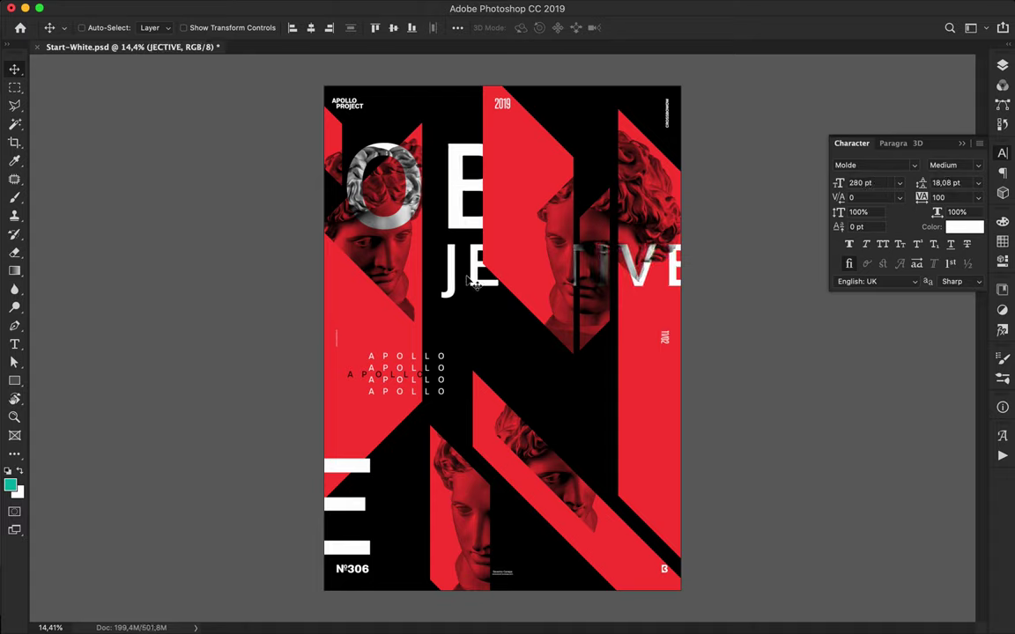
# Duplicate the small APOLLO text onto the right red panel and change the copy's text to 365°.
pyautogui.keyDown('ctrl'); pyautogui.click(430, 362); pyautogui.keyUp('ctrl')
pyautogui.moveTo(429, 363); pyautogui.dragTo(628, 398)
pyautogui.doubleClick(612, 354)
pyautogui.write('365°')
pyautogui.press('super+Return')
# Scatter copies of the 365° text down the right side and along the bottom of the poster.
pyautogui.moveTo(628, 397); pyautogui.dragTo(629, 407)
pyautogui.moveTo(629, 407); pyautogui.dragTo(631, 423)
pyautogui.moveTo(631, 423); pyautogui.dragTo(634, 137)
pyautogui.moveTo(625, 136); pyautogui.dragTo(419, 558)
pyautogui.keyDown('alt'); pyautogui.click(656, 515); pyautogui.keyUp('alt')
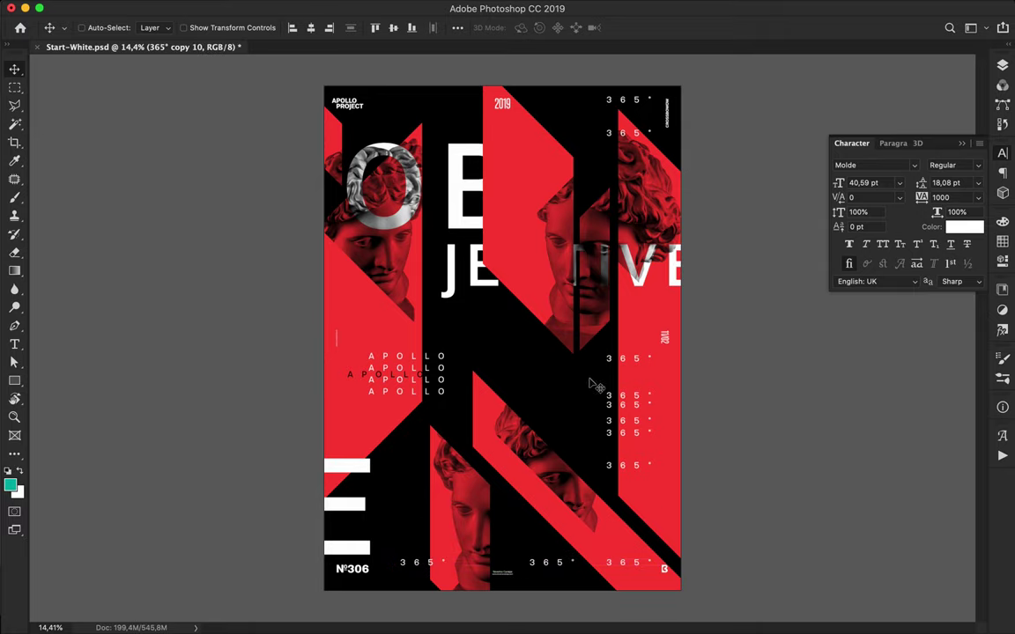
# Draw a small angular shape, about 426 by 652 px, on the upper red panel with the Pen tool and fill it white.
pyautogui.press('p')
pyautogui.click(517, 163)
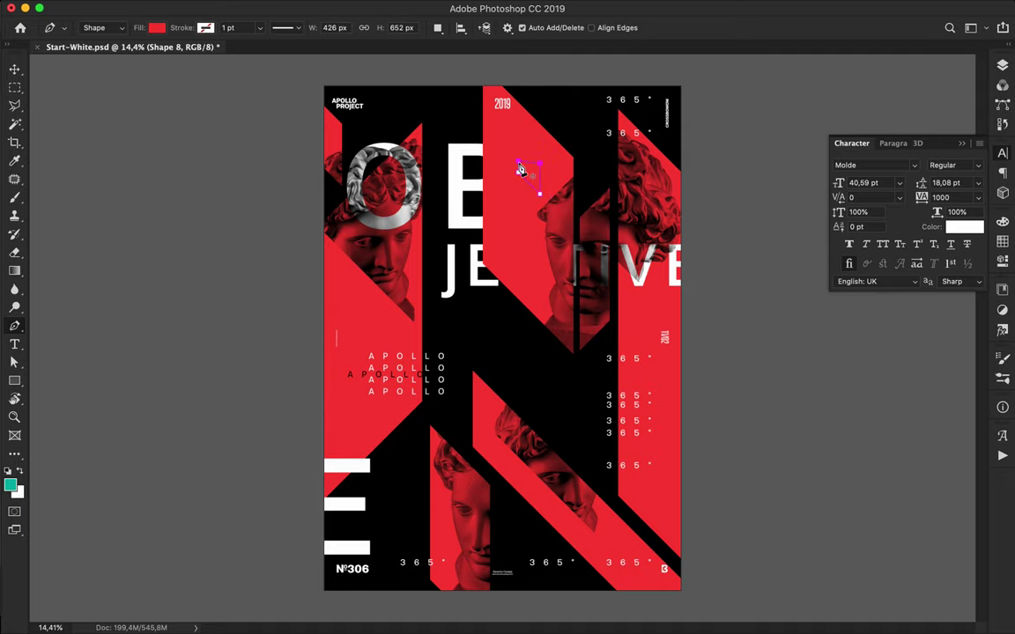
pyautogui.press('a')
pyautogui.click(210, 27)
pyautogui.click(141, 102)
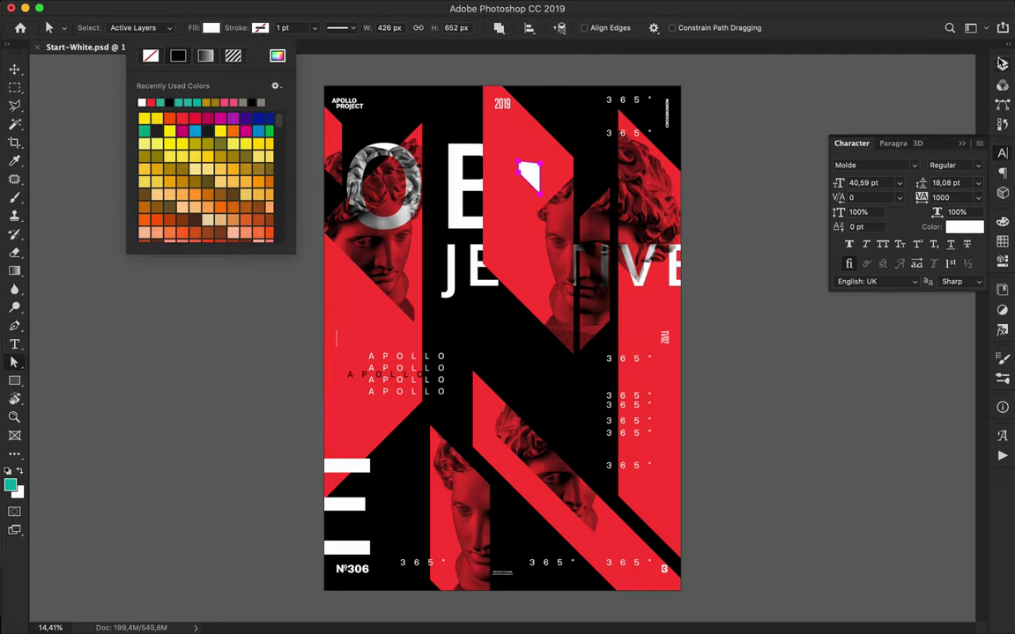
# Rasterize the Shape 8 layer and trim it into a slanted white stripe with the Polygonal Lasso.
pyautogui.click(1002, 62)
pyautogui.rightClick(850, 182)
pyautogui.click(722, 208)
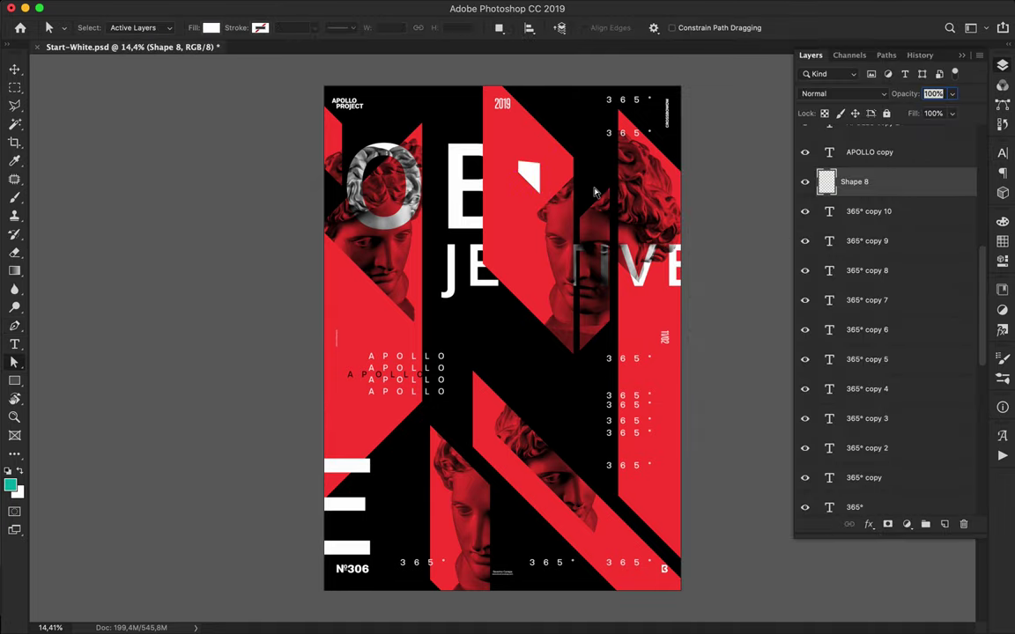
pyautogui.press('l')
# Duplicate the slanted white stripe into several groups along two vertical columns, one through the centre and one beside the left panel.
pyautogui.press('v')
pyautogui.moveTo(534, 181); pyautogui.dragTo(533, 158)
pyautogui.moveTo(534, 159); pyautogui.dragTo(403, 544)
pyautogui.moveTo(405, 542); pyautogui.dragTo(407, 331)
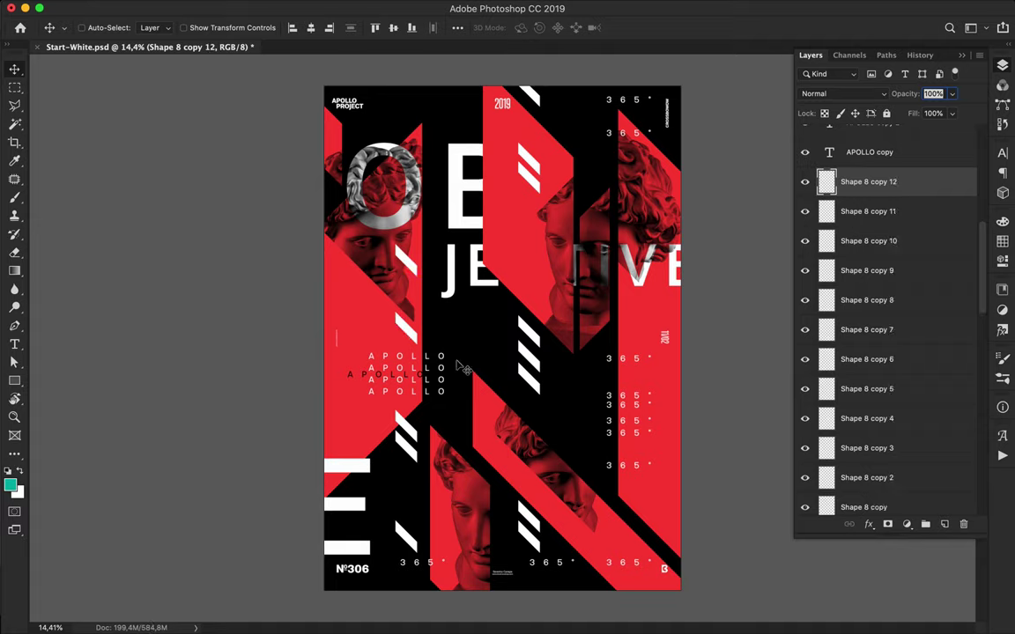
# Duplicate the JECTIVE text just below itself and replace the copy's text with #12.
pyautogui.click(452, 294)
pyautogui.moveTo(452, 294); pyautogui.dragTo(440, 357)
pyautogui.doubleClick(432, 332)
pyautogui.write('12*')
pyautogui.press('BackSpace')
pyautogui.write('3')
pyautogui.press('BackSpace')
pyautogui.write('*')
pyautogui.press('BackSpace')
pyautogui.write('3')
pyautogui.press('BackSpace')
pyautogui.write('#')
pyautogui.press('super+Return')
pyautogui.press('v')
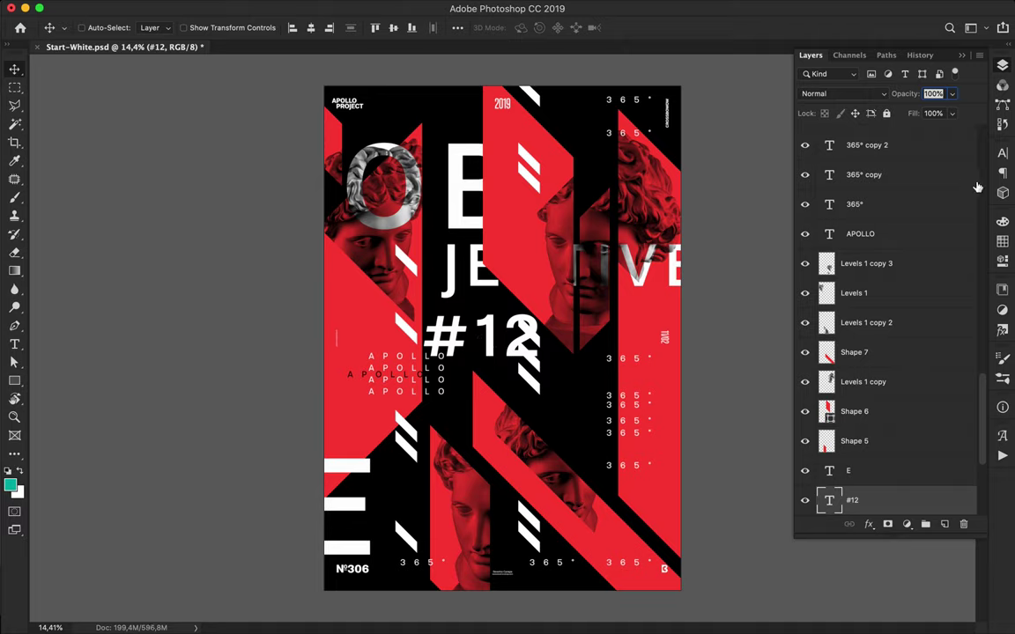
# Tighten the tracking of the #12 text and set its font style to Semibold.
pyautogui.click(1002, 153)
pyautogui.click(945, 197)
pyautogui.press('Return')
pyautogui.click(966, 165)
pyautogui.press('Down')
pyautogui.press('Return')
# Place a copy of #12 over the lower left statue head and move its layer above Shape 6.
pyautogui.moveTo(505, 345); pyautogui.dragTo(547, 509)
pyautogui.click(1000, 67)
pyautogui.moveTo(862, 499); pyautogui.dragTo(918, 424)
pyautogui.moveTo(524, 509); pyautogui.dragTo(476, 540)
# Change the text over the lower left statue from #12 to #13.
pyautogui.doubleClick(453, 519)
pyautogui.press('Right')
pyautogui.press('BackSpace')
pyautogui.write('3')
pyautogui.press('super+Return')
# Change the #12 text at the poster's left edge to #13 and shift it slightly right.
pyautogui.doubleClick(353, 268)
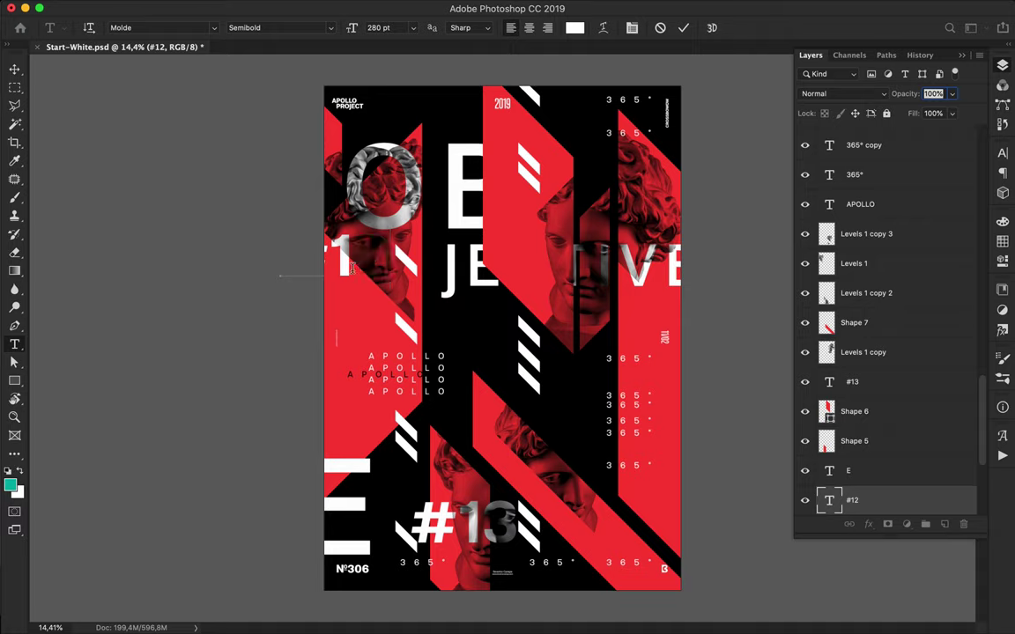
pyautogui.write('13')
pyautogui.press('Escape')
pyautogui.moveTo(352, 267); pyautogui.dragTo(361, 271)
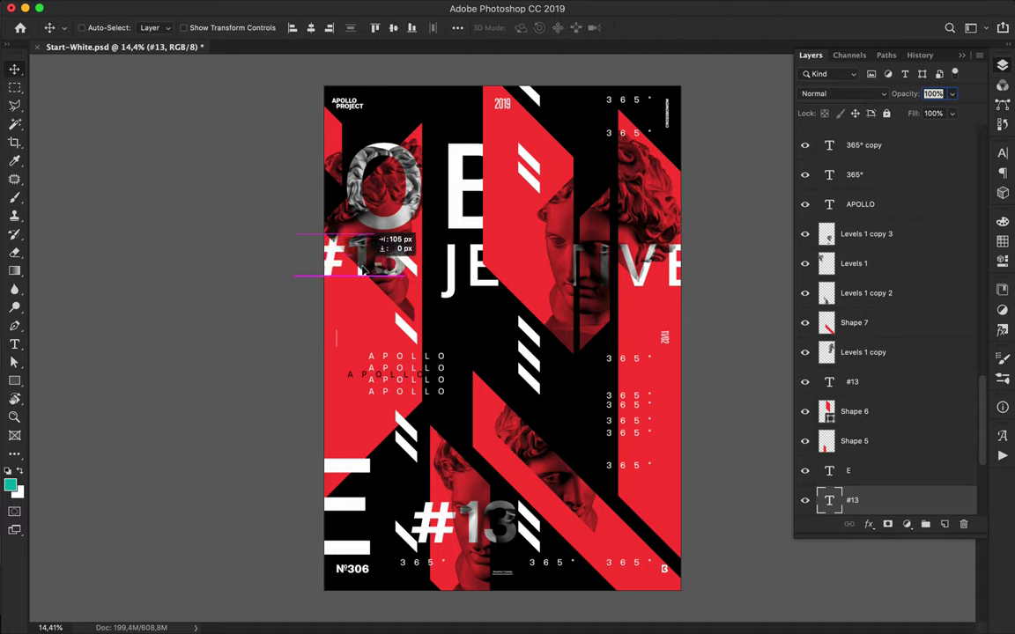
# Change the lower #13 text to 13 and scale it down to 157.77 pt over the statue's face.
pyautogui.doubleClick(458, 524)
pyautogui.write('13')
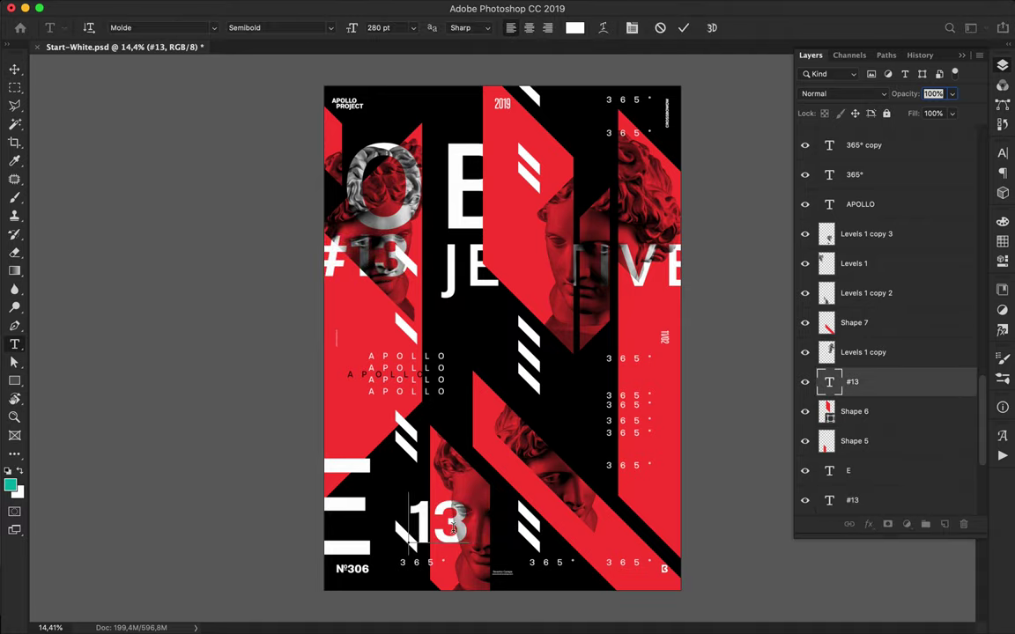
pyautogui.press('Escape')
pyautogui.hotkey('ctrl', 't')
pyautogui.moveTo(412, 552); pyautogui.dragTo(480, 523)
pyautogui.press('Return')
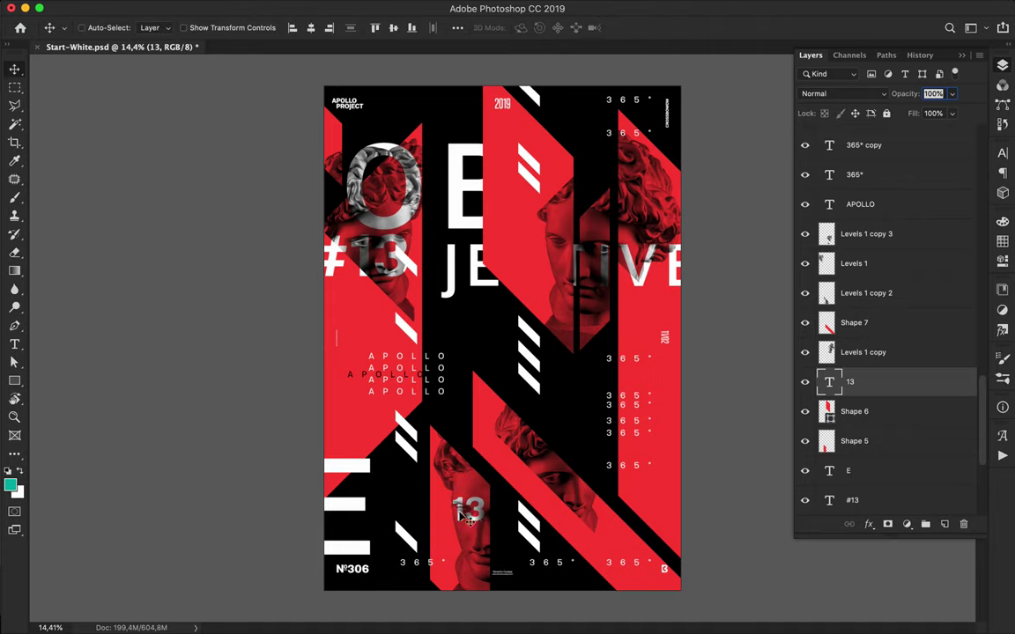
# Change the lower 13 text back to #13 and reposition it across the statue's face.
pyautogui.doubleClick(458, 507)
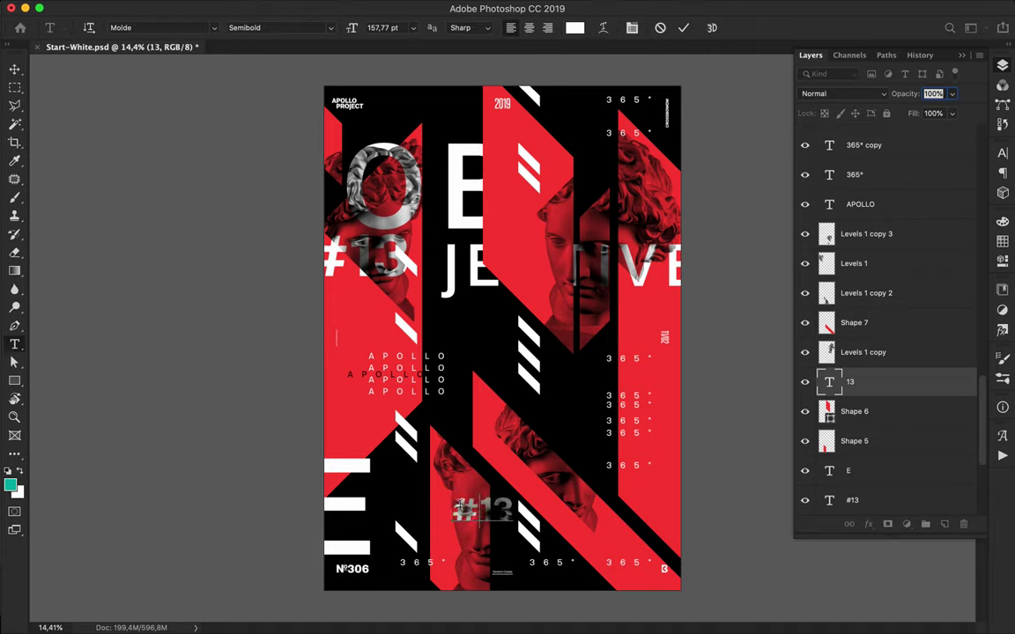
pyautogui.press('BackSpace')
pyautogui.press('super+Return')
pyautogui.doubleClick(461, 513)
pyautogui.press('super+Return')
pyautogui.press('v')
pyautogui.moveTo(465, 519); pyautogui.dragTo(459, 526)
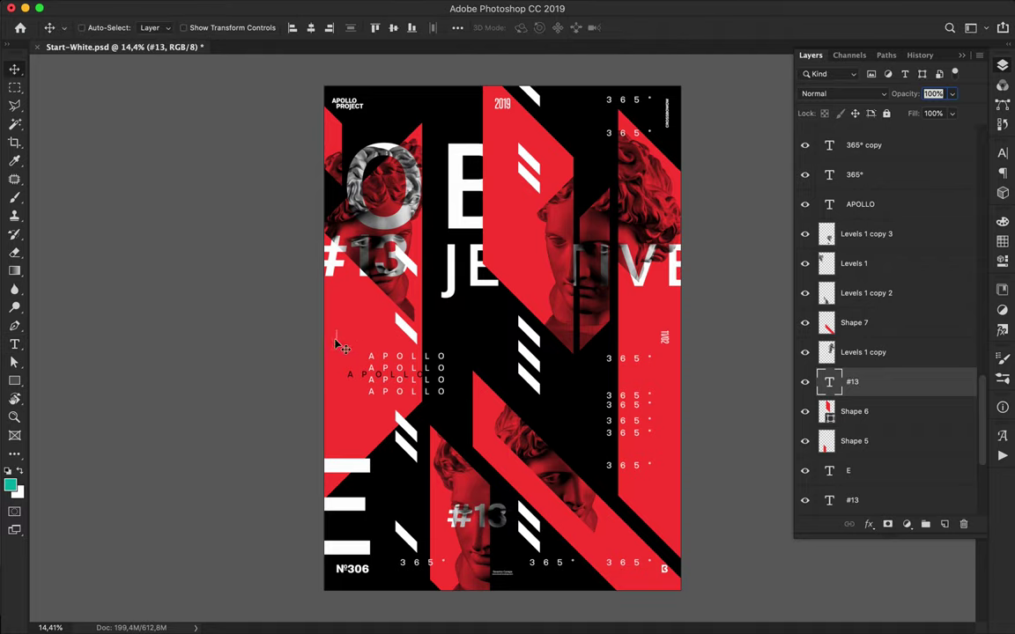
# Try a white angular bar along the poster's right edge, and delete it.
pyautogui.press('p')
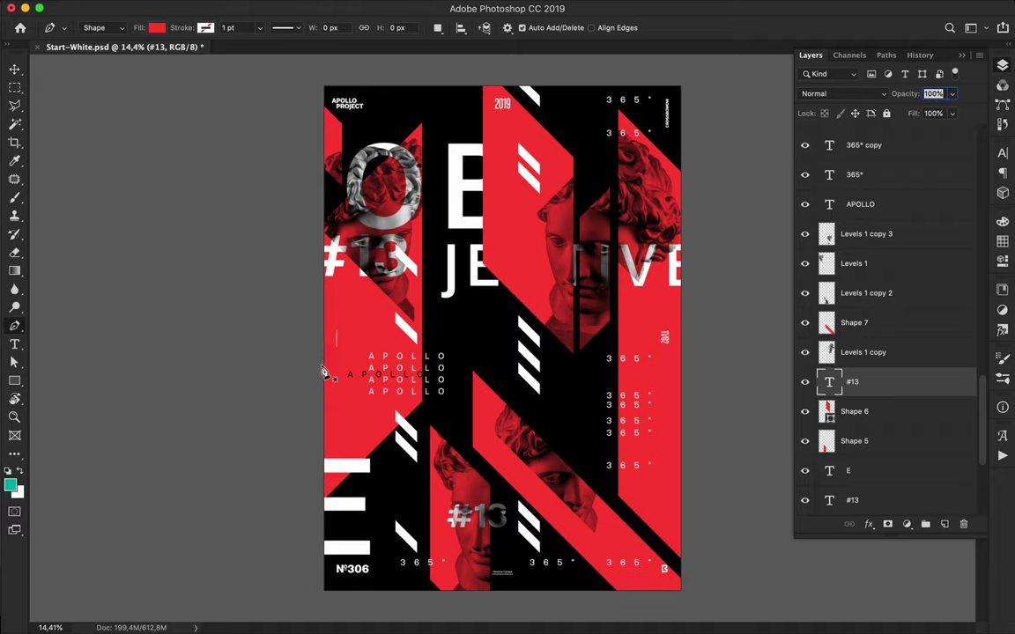
pyautogui.click(686, 370)
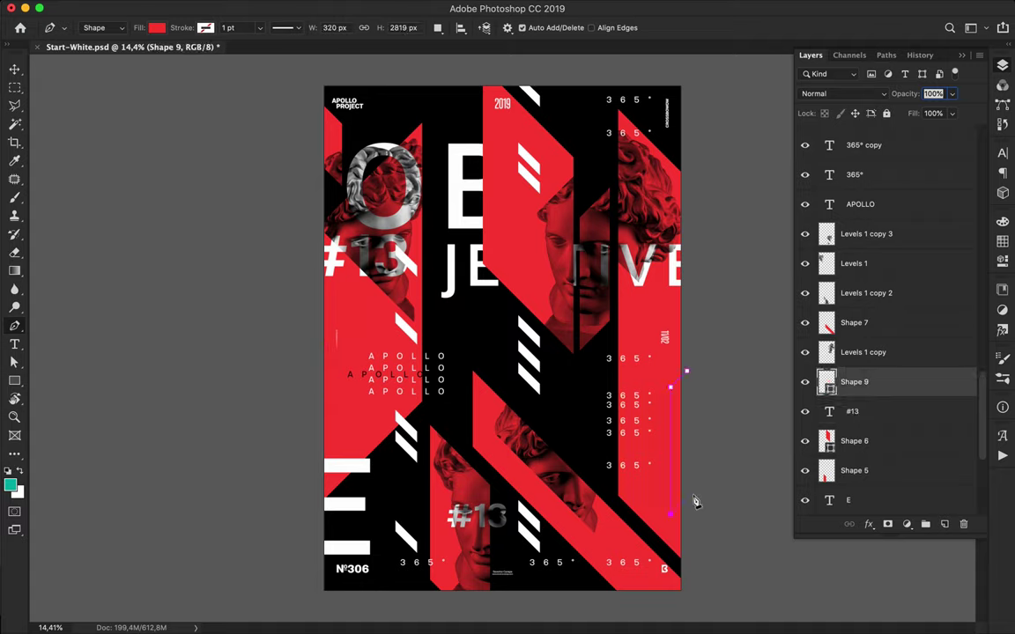
pyautogui.press('a')
pyautogui.click(211, 29)
pyautogui.click(149, 100)
pyautogui.press('v')
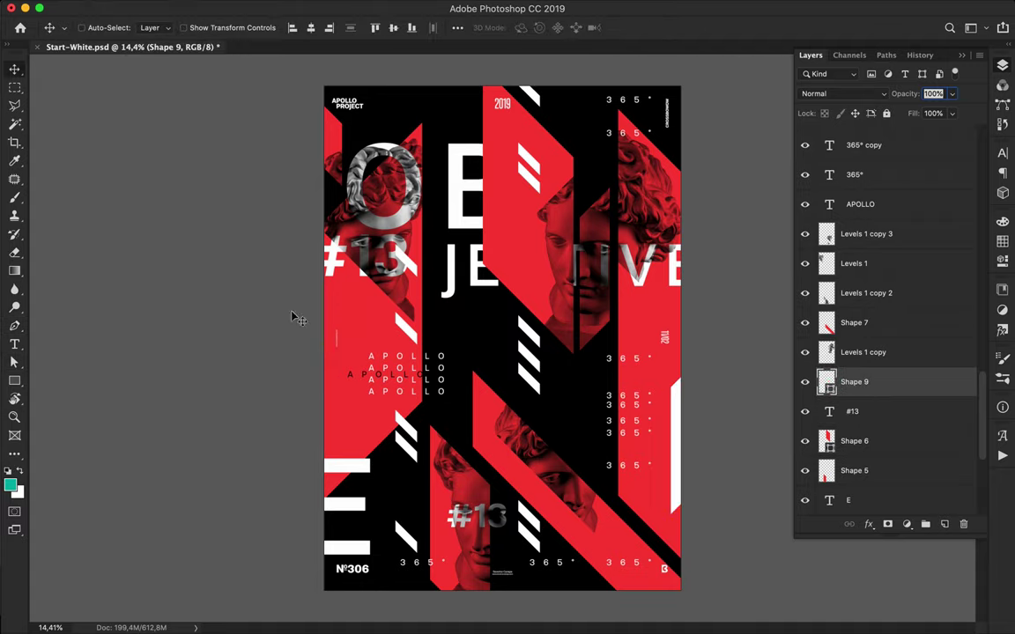
pyautogui.press('Delete')
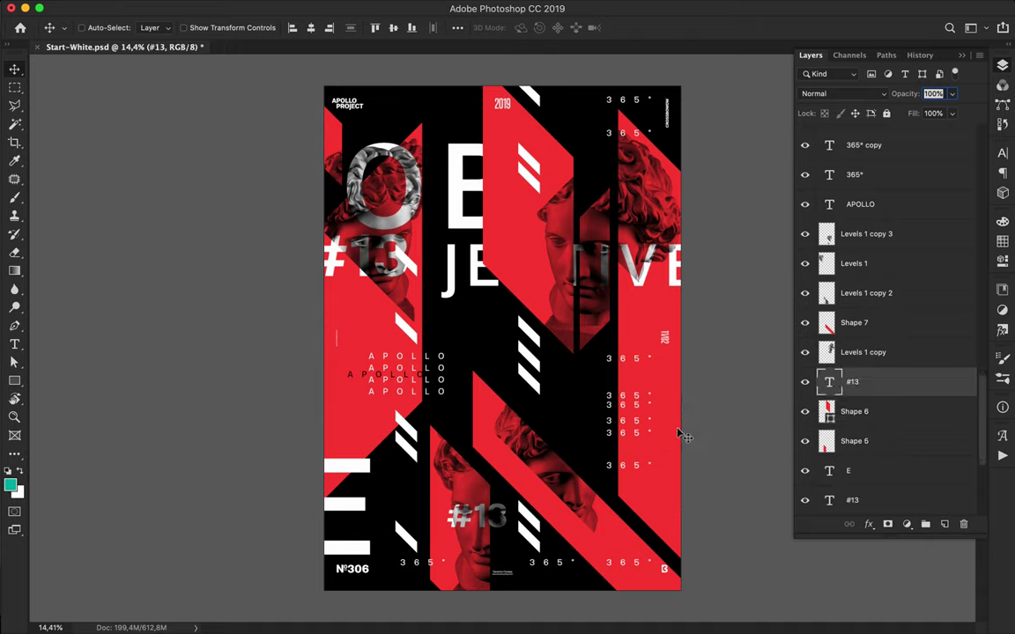
# Draw an unfilled circle 8610 px in diameter with a 1 pt black stroke across the upper poster, above the Levels 1 copy 3 layer.
pyautogui.click(392, 300)
pyautogui.click(379, 313)
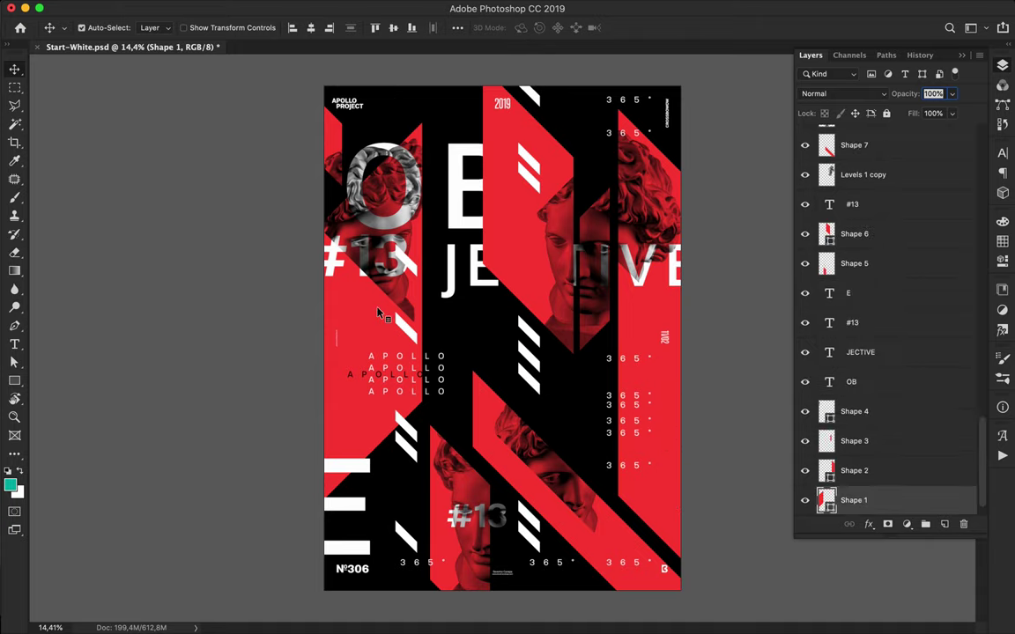
pyautogui.click(852, 150)
pyautogui.scroll(5, 853, 176)
pyautogui.click(859, 209)
pyautogui.press('u')
pyautogui.click(157, 28)
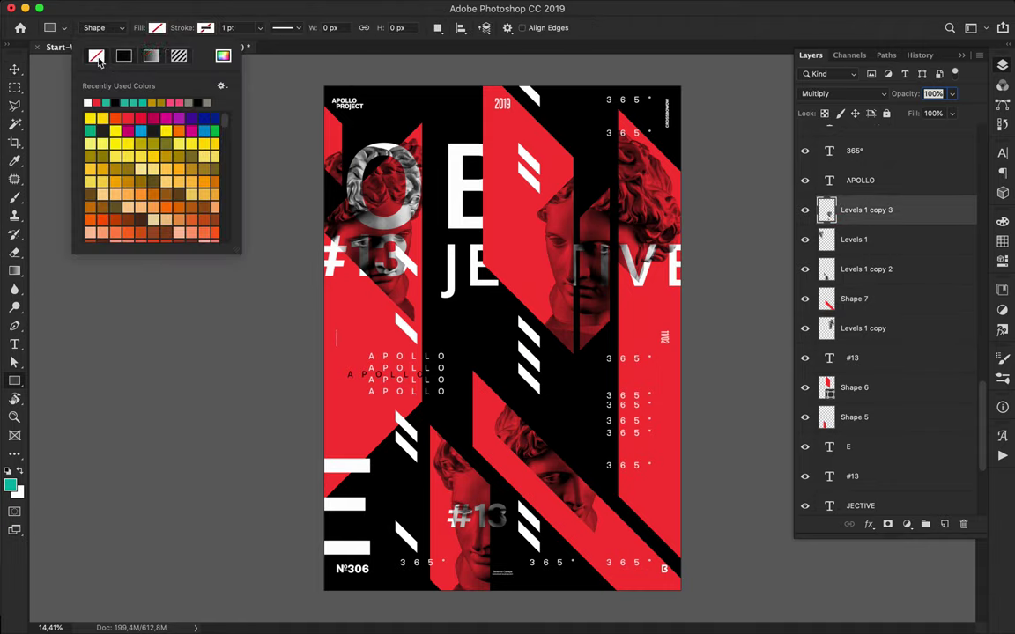
pyautogui.moveTo(443, 241); pyautogui.dragTo(547, 354)
pyautogui.press('super+z')
pyautogui.rightClick(14, 382)
pyautogui.click(54, 406)
pyautogui.moveTo(437, 257); pyautogui.dragTo(673, 451)
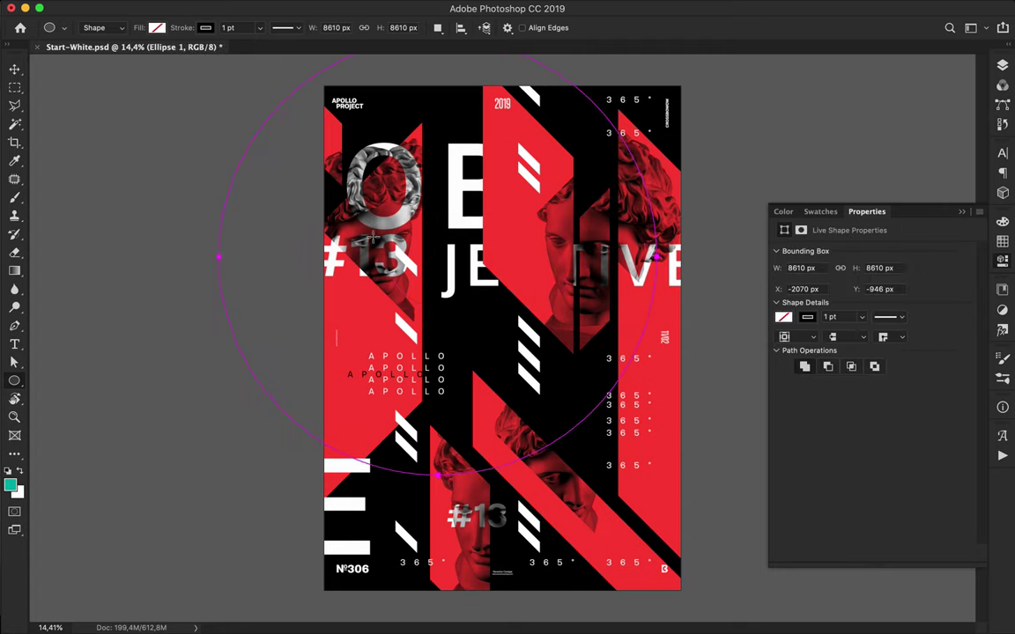
pyautogui.moveTo(406, 269); pyautogui.dragTo(414, 280)
pyautogui.press('v')
# Draw two thin black lines with the Pen tool, from the left statue to the centre statue and from there to the lower left statue.
pyautogui.press('p')
pyautogui.click(405, 236)
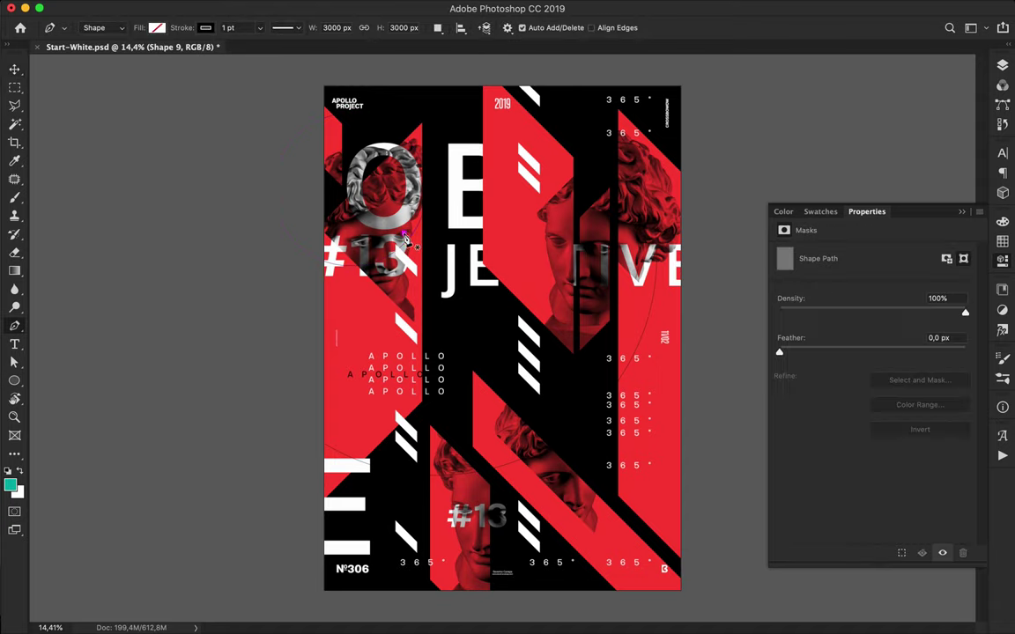
pyautogui.keyDown('super'); pyautogui.click(584, 286); pyautogui.keyUp('super')
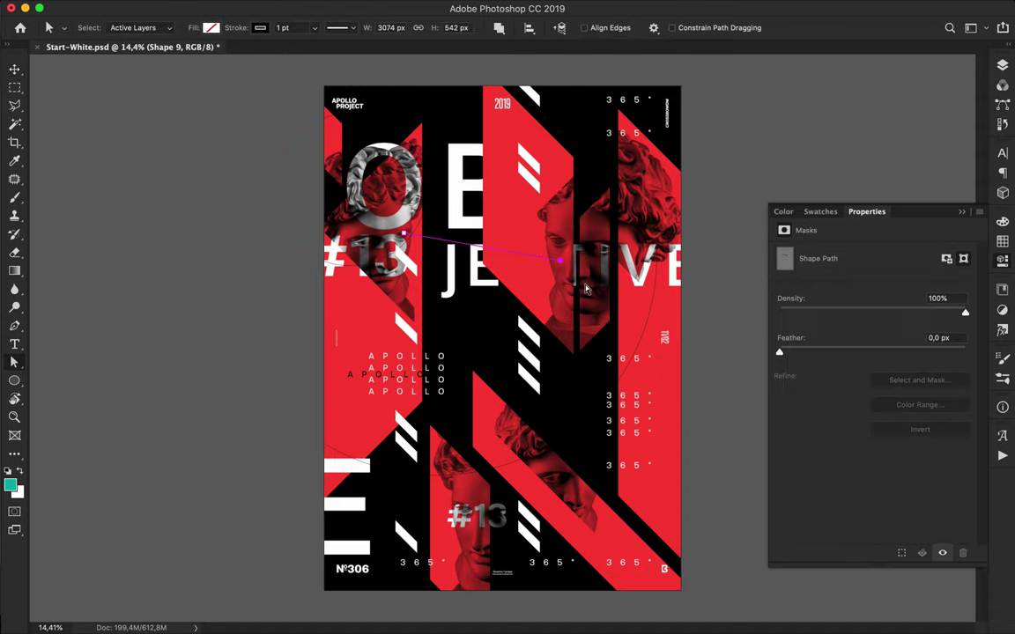
pyautogui.keyDown('super'); pyautogui.click(563, 323); pyautogui.keyUp('super')
pyautogui.click(563, 278)
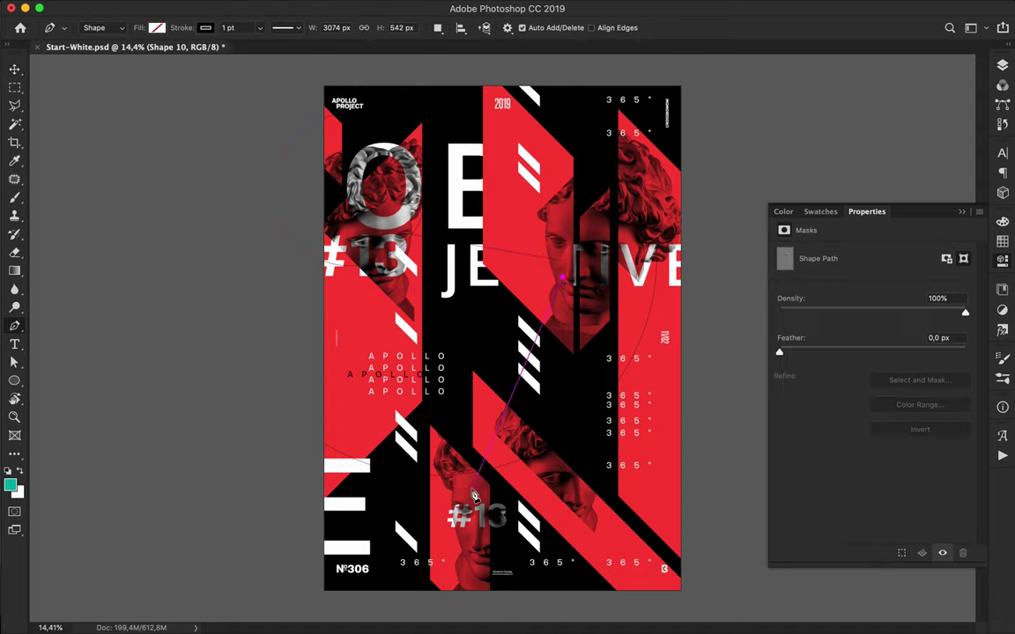
pyautogui.press('a')
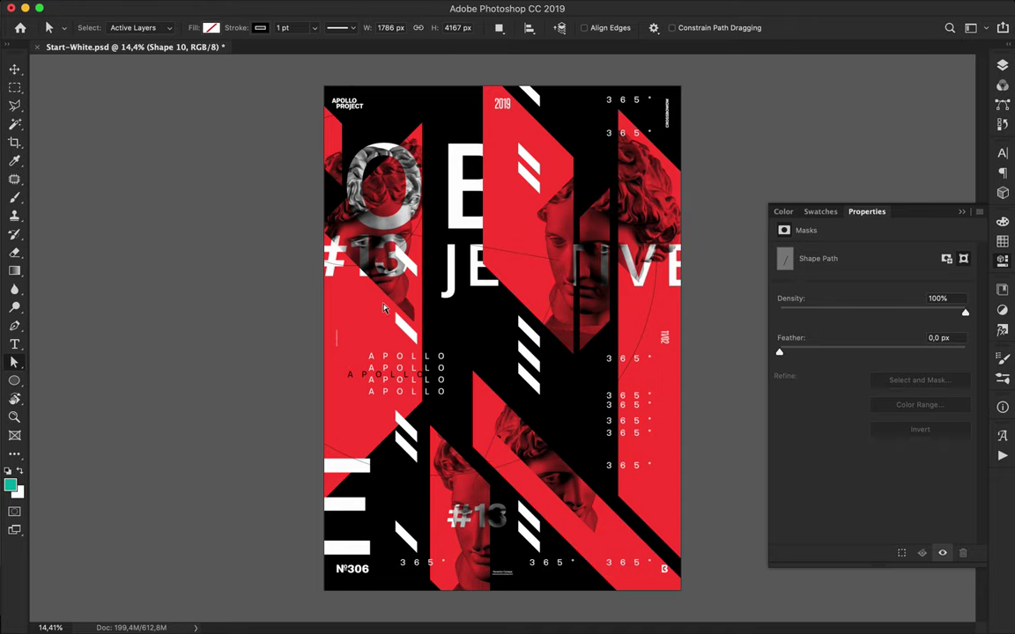
# Place copies of the small white APOLLO text at the top of the poster.
pyautogui.scroll(5, 384, 307)
pyautogui.hscroll(-3, 385, 308)
pyautogui.scroll(-4, 370, 397)
pyautogui.press('v')
pyautogui.moveTo(458, 387); pyautogui.dragTo(452, 184)
pyautogui.scroll(-5, 471, 220)
# Undo a misplaced APOLLO copy and shorten the copy above the APOLLO group to the letter A.
pyautogui.moveTo(420, 299); pyautogui.dragTo(633, 261)
pyautogui.press('super+z')
pyautogui.doubleClick(504, 256)
pyautogui.press('BackSpace')
pyautogui.press('super+Return')
# Set the tracking of the letter A to 0 and move it onto the centre statue's head.
pyautogui.click(1002, 154)
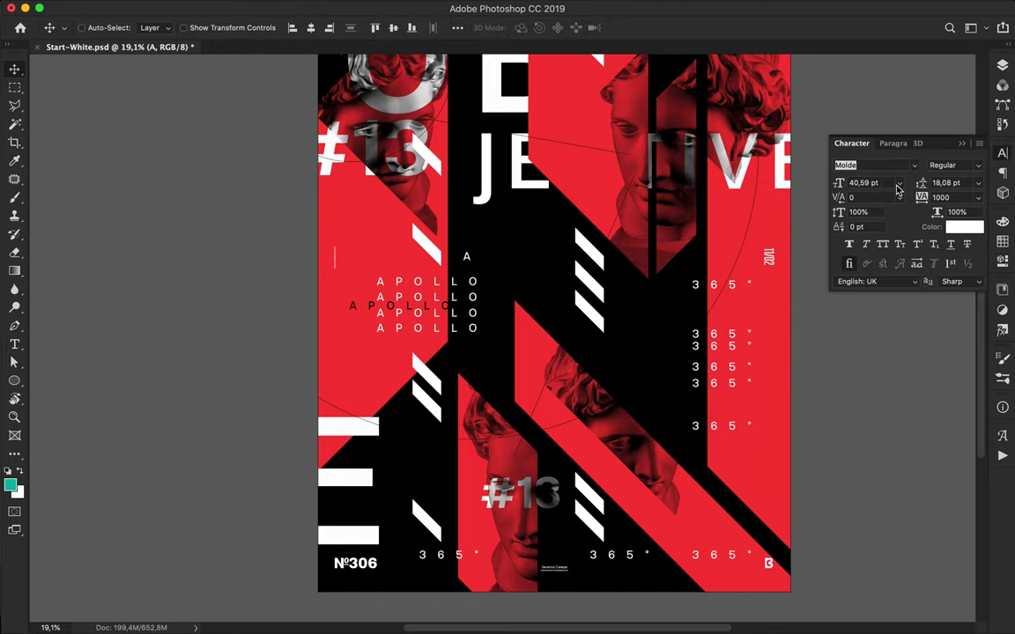
pyautogui.write('0')
pyautogui.press('Return')
pyautogui.moveTo(510, 262); pyautogui.dragTo(598, 261)
pyautogui.press('super+0')
pyautogui.scroll(-1, 502, 381)
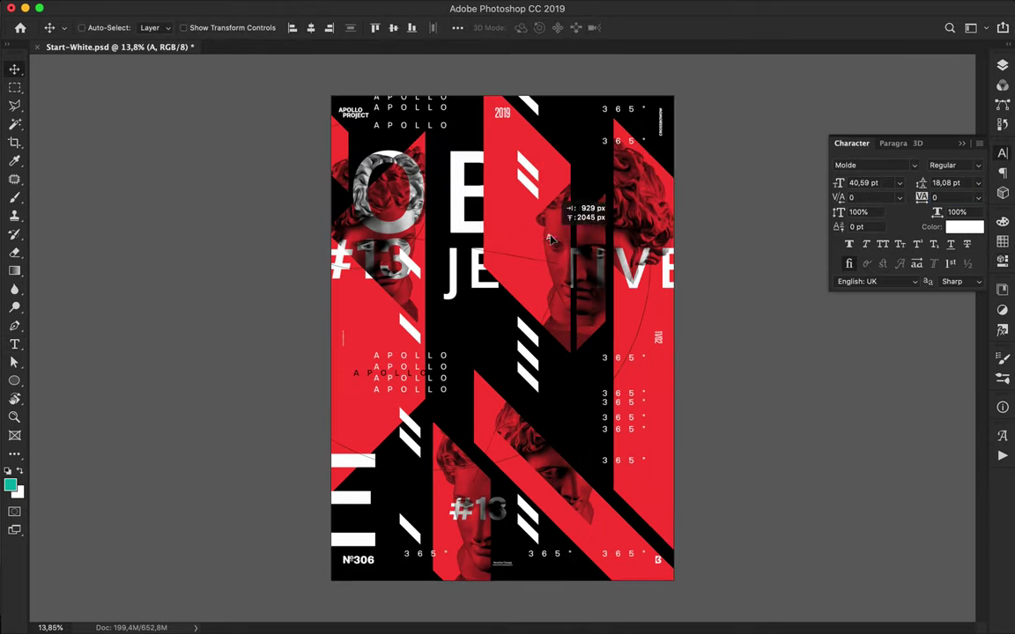
# Duplicate the white A repeatedly into a loose cluster over the centre statue's forehead.
pyautogui.scroll(3, 556, 227)
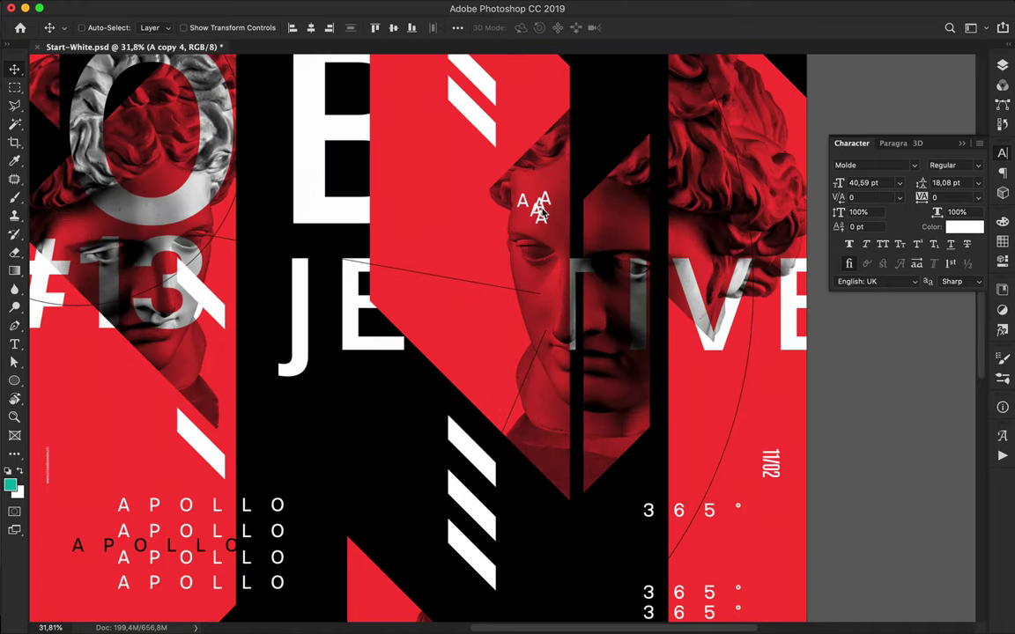
pyautogui.moveTo(604, 233); pyautogui.dragTo(595, 165)
pyautogui.moveTo(595, 165); pyautogui.dragTo(534, 167)
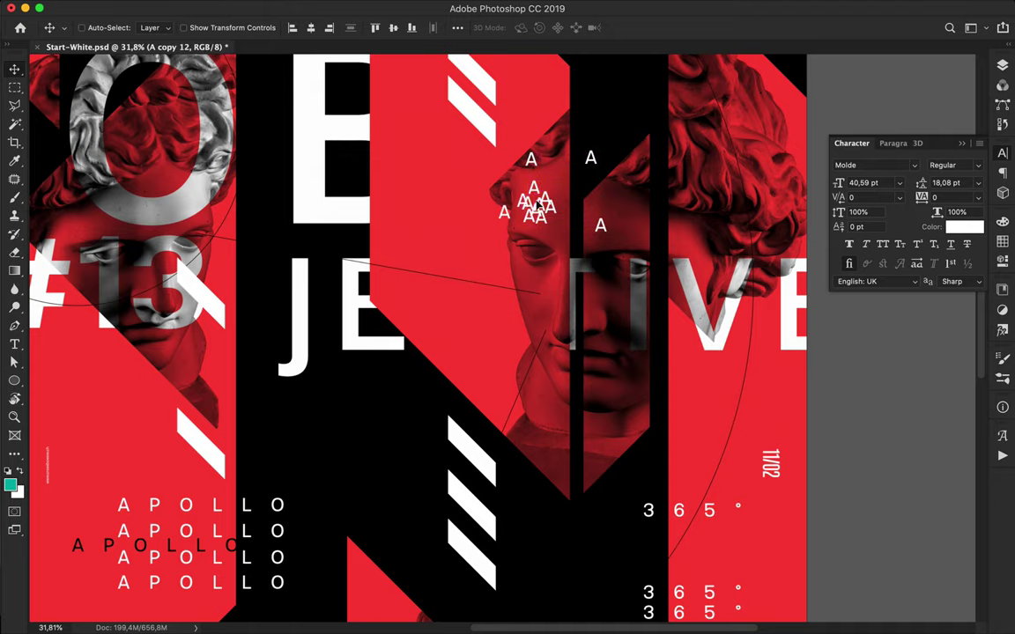
pyautogui.moveTo(537, 227)
pyautogui.mouseDown()
pyautogui.moveTo(535, 216)
pyautogui.moveTo(387, 381)
pyautogui.moveTo(532, 204)
pyautogui.moveTo(552, 218)
pyautogui.mouseUp()
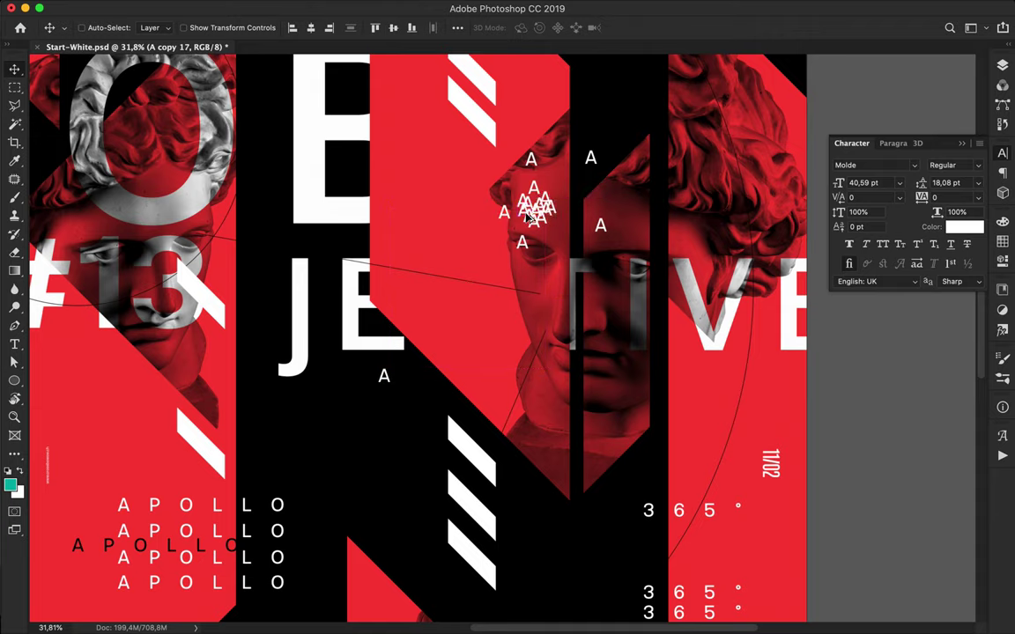
pyautogui.scroll(-3, 585, 181)
pyautogui.moveTo(543, 234); pyautogui.dragTo(530, 219)
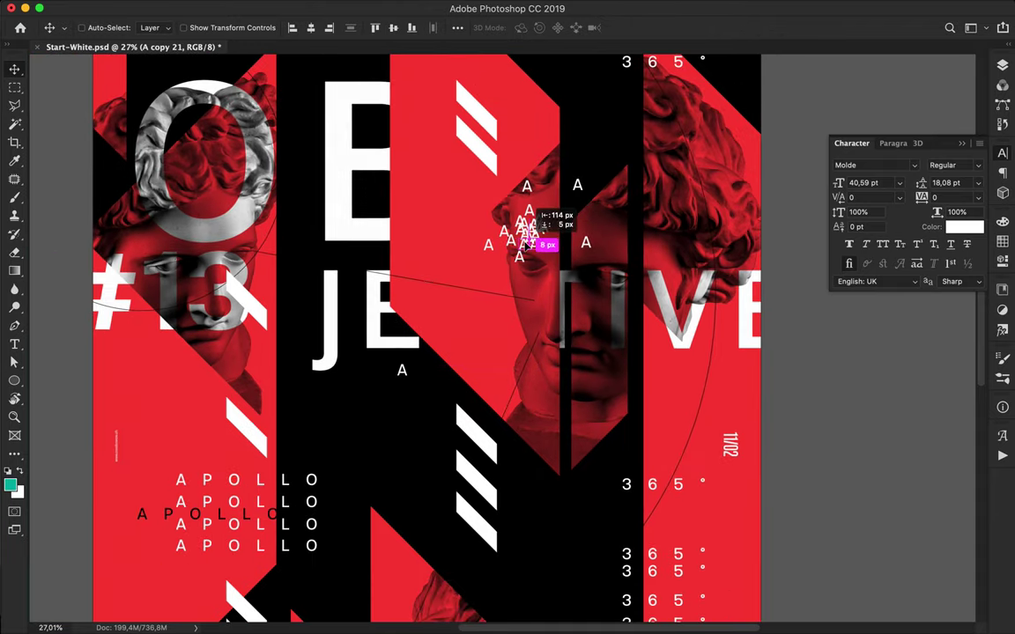
# Scatter single A copies beneath the JE lettering, above the 365° column and across the poster's lower left part.
pyautogui.moveTo(504, 280); pyautogui.dragTo(339, 605)
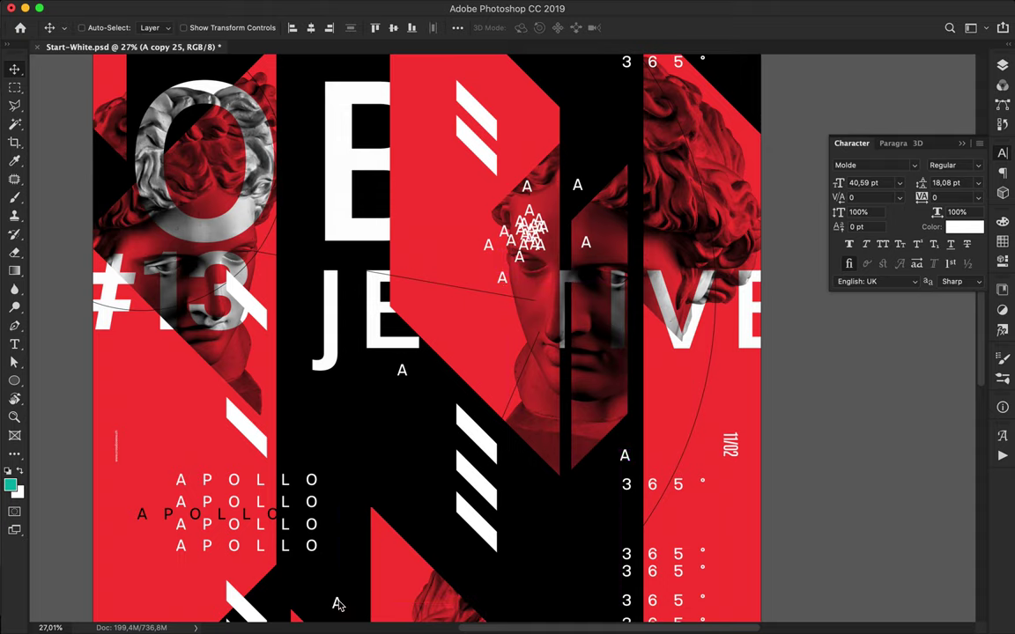
pyautogui.scroll(-3, 339, 606)
pyautogui.scroll(-5, 339, 606)
pyautogui.moveTo(358, 428); pyautogui.dragTo(302, 563)
pyautogui.moveTo(301, 564); pyautogui.dragTo(222, 518)
pyautogui.scroll(-5, 220, 517)
pyautogui.hscroll(4, 220, 518)
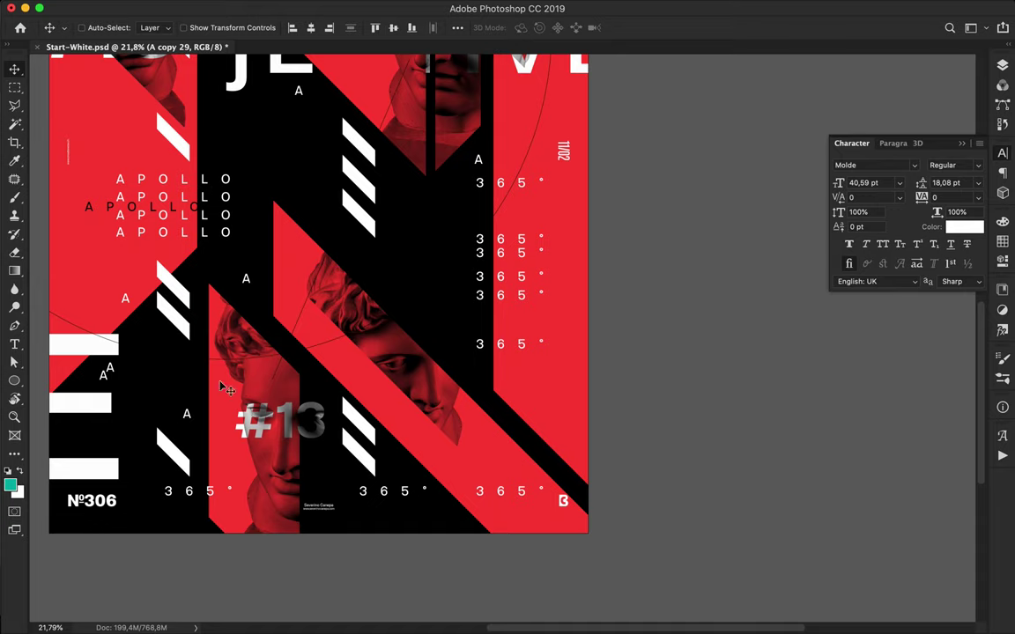
# Place further A copies inside the large O and to the left of the centre statue's head.
pyautogui.scroll(8, 203, 396)
pyautogui.hscroll(2, 202, 396)
pyautogui.moveTo(340, 323); pyautogui.dragTo(88, 539)
pyautogui.moveTo(71, 251); pyautogui.dragTo(295, 300)
pyautogui.moveTo(294, 301); pyautogui.dragTo(290, 343)
pyautogui.moveTo(352, 385); pyautogui.dragTo(354, 337)
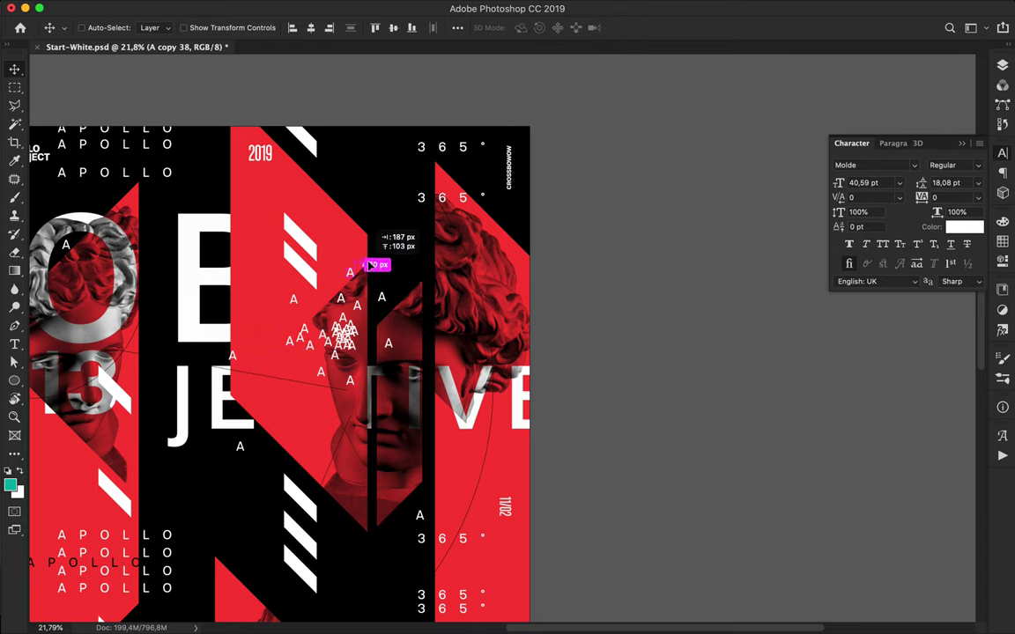
# Thicken the A cluster with more copies around the centre statue's hair and forehead.
pyautogui.moveTo(345, 276); pyautogui.dragTo(340, 266)
pyautogui.moveTo(340, 266); pyautogui.dragTo(353, 270)
pyautogui.moveTo(355, 196); pyautogui.dragTo(344, 289)
pyautogui.moveTo(296, 363); pyautogui.dragTo(311, 327)
pyautogui.moveTo(312, 327); pyautogui.dragTo(332, 342)
pyautogui.moveTo(333, 343); pyautogui.dragTo(313, 333)
pyautogui.moveTo(313, 333); pyautogui.dragTo(310, 309)
# Extend the scattered A copies across the centre statue's face and towards the poster's upper right.
pyautogui.moveTo(353, 340); pyautogui.dragTo(378, 366)
pyautogui.scroll(-3, 307, 355)
pyautogui.moveTo(378, 366); pyautogui.dragTo(398, 342)
pyautogui.moveTo(388, 360)
pyautogui.mouseDown()
pyautogui.moveTo(382, 385)
pyautogui.moveTo(381, 373)
pyautogui.mouseUp()
pyautogui.moveTo(381, 373); pyautogui.dragTo(490, 214)
pyautogui.doubleClick(362, 356)
pyautogui.click(368, 355)
pyautogui.doubleClick(362, 352)
pyautogui.press('super+0')
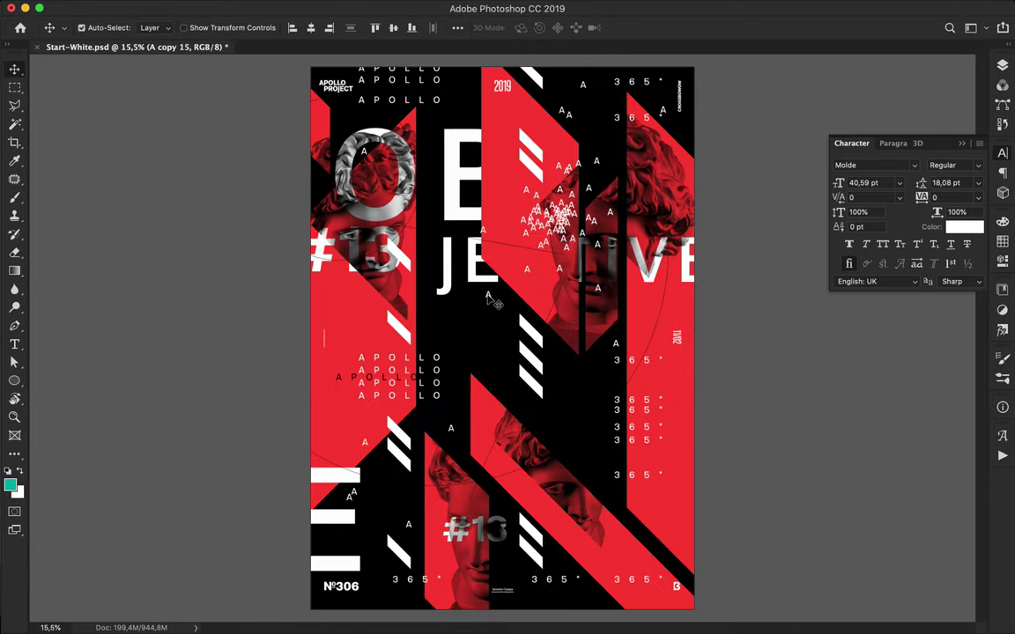
# Recolour the A copy beneath the JE lettering with the poster's red.
pyautogui.press('t')
pyautogui.click(580, 30)
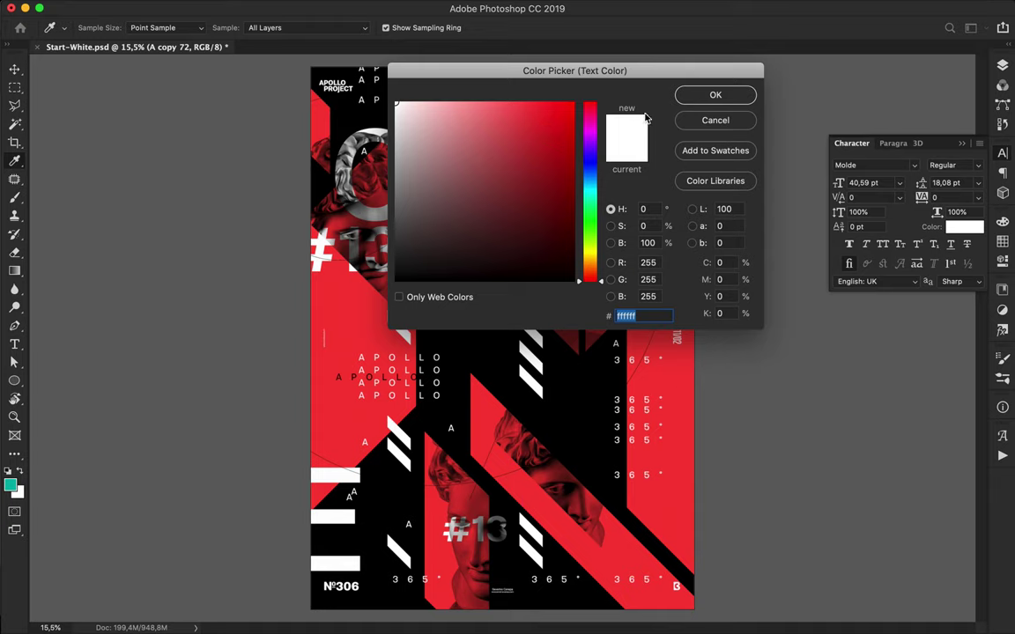
pyautogui.click(679, 388)
pyautogui.click(718, 102)
pyautogui.press('v')
# Distribute copies of the red A over the black areas and the left, centre and right statue heads.
pyautogui.moveTo(503, 304); pyautogui.dragTo(442, 425)
pyautogui.moveTo(442, 426); pyautogui.dragTo(568, 561)
pyautogui.moveTo(568, 560); pyautogui.dragTo(589, 430)
pyautogui.moveTo(589, 430); pyautogui.dragTo(612, 231)
pyautogui.moveTo(612, 231); pyautogui.dragTo(661, 216)
pyautogui.moveTo(662, 216); pyautogui.dragTo(683, 227)
pyautogui.moveTo(682, 227); pyautogui.dragTo(337, 242)
pyautogui.moveTo(337, 241); pyautogui.dragTo(330, 221)
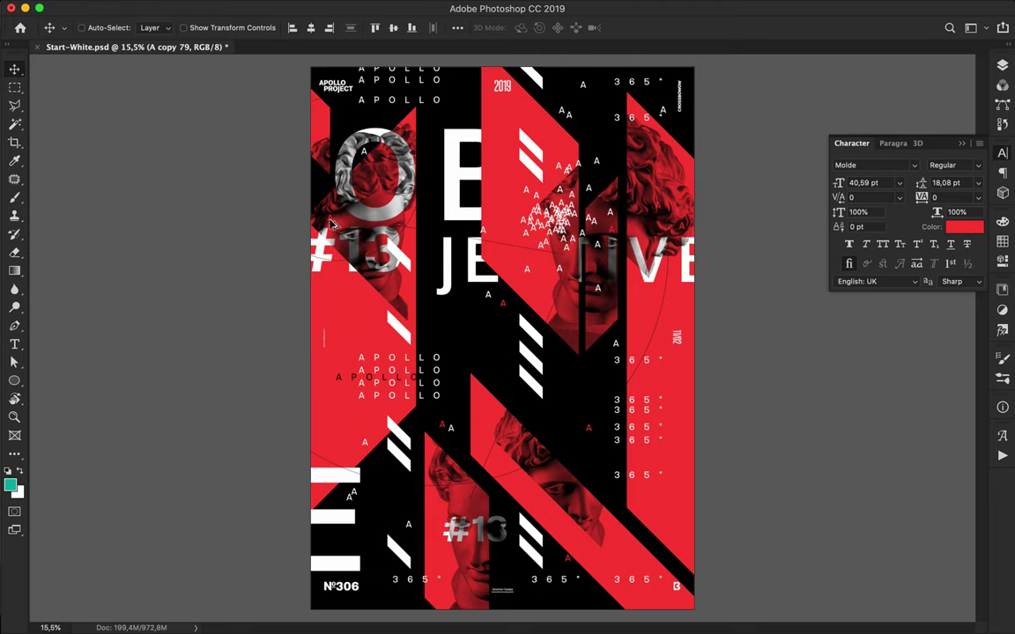
# Add more red and white A copies around the left statue, the centre statue and its letter cluster.
pyautogui.moveTo(335, 168); pyautogui.dragTo(326, 144)
pyautogui.moveTo(326, 144); pyautogui.dragTo(554, 196)
pyautogui.moveTo(554, 197); pyautogui.dragTo(543, 281)
pyautogui.moveTo(543, 281)
pyautogui.mouseDown()
pyautogui.moveTo(533, 267)
pyautogui.moveTo(535, 279)
pyautogui.moveTo(541, 264)
pyautogui.mouseUp()
pyautogui.scroll(5, 397, 324)
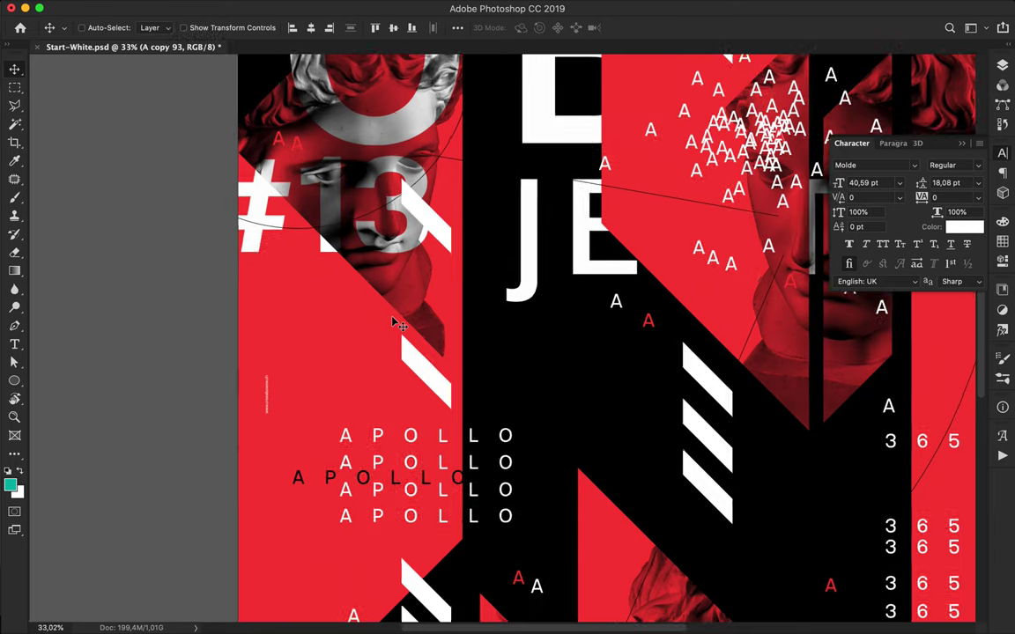
pyautogui.press('u')
pyautogui.click(328, 288)
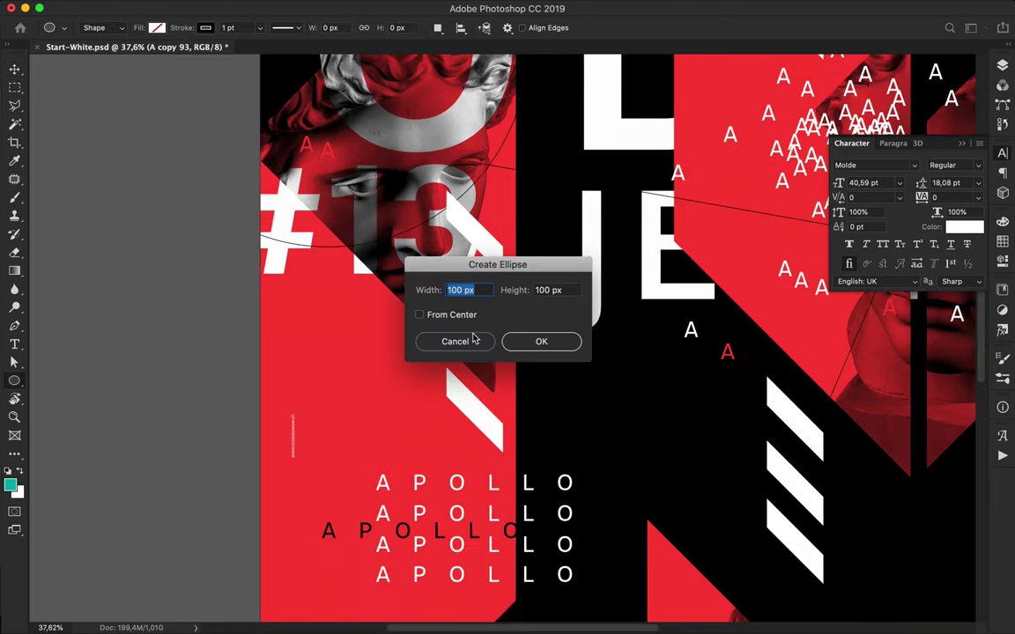
pyautogui.press('Escape')
# Draw a 76 px unfilled square with a 1 pt black stroke aligned inside, below the left #13.
pyautogui.rightClick(22, 384)
pyautogui.click(79, 379)
pyautogui.moveTo(307, 263); pyautogui.dragTo(327, 289)
pyautogui.press('a')
pyautogui.click(353, 29)
pyautogui.click(342, 179)
pyautogui.click(294, 179)
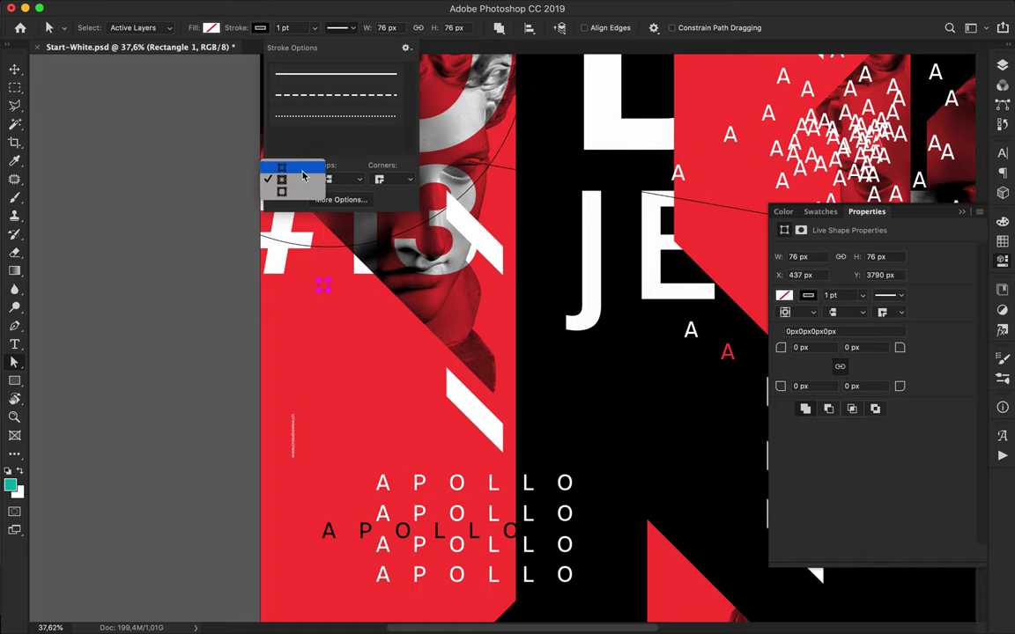
pyautogui.click(302, 168)
# Duplicate the outlined square directly below itself and give the copy a black fill without stroke.
pyautogui.scroll(4, 331, 291)
pyautogui.press('v')
pyautogui.moveTo(248, 293); pyautogui.dragTo(249, 291)
pyautogui.press('a')
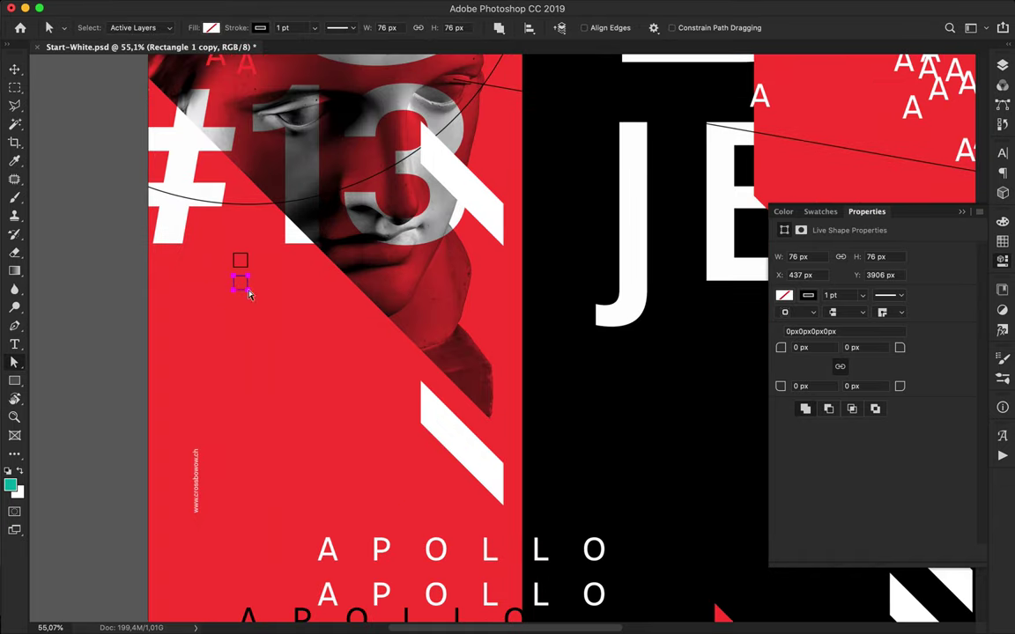
pyautogui.click(211, 28)
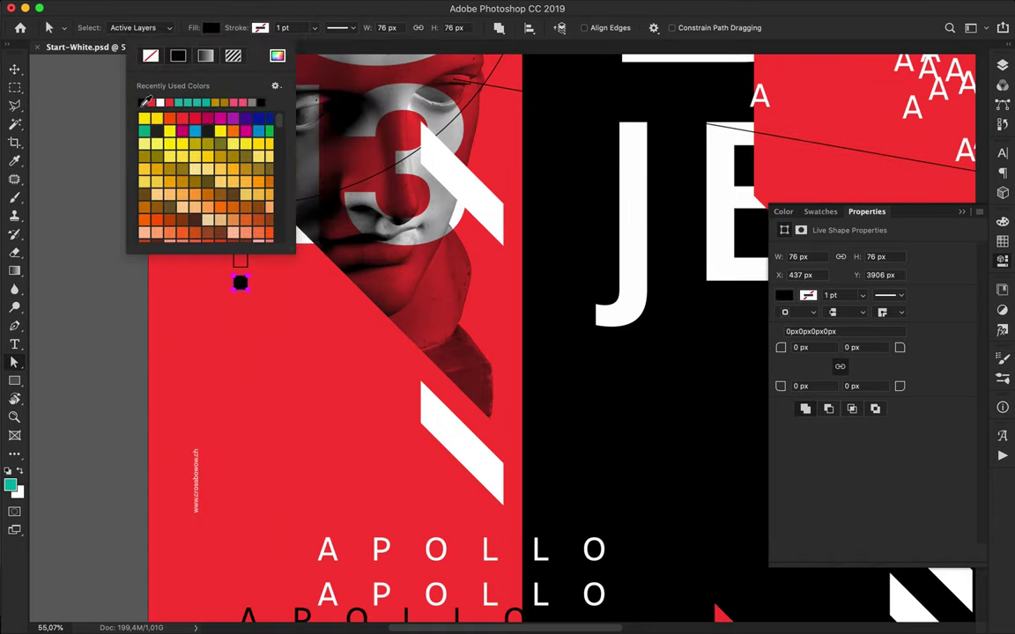
# Duplicate the black square below itself and fill the copy with white.
pyautogui.press('v')
pyautogui.moveTo(243, 284); pyautogui.dragTo(244, 305)
pyautogui.press('a')
pyautogui.click(218, 28)
pyautogui.click(163, 98)
# Duplicate the white square below itself and change the copy to no fill with a white stroke.
pyautogui.press('v')
pyautogui.moveTo(244, 304); pyautogui.dragTo(244, 328)
pyautogui.press('a')
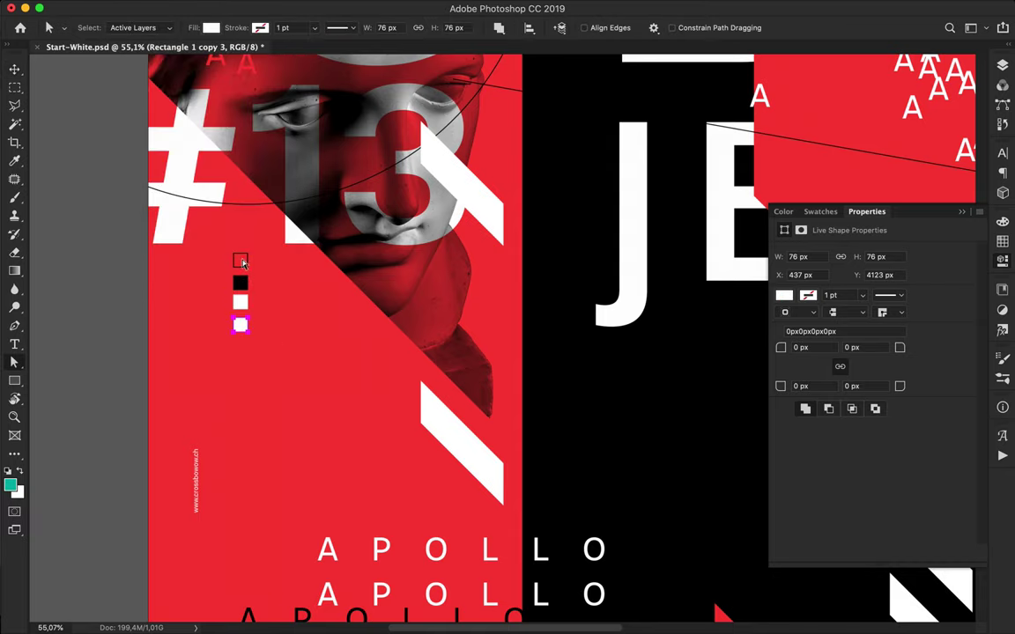
pyautogui.click(212, 28)
pyautogui.click(150, 55)
pyautogui.click(261, 28)
pyautogui.click(191, 102)
pyautogui.press('v')
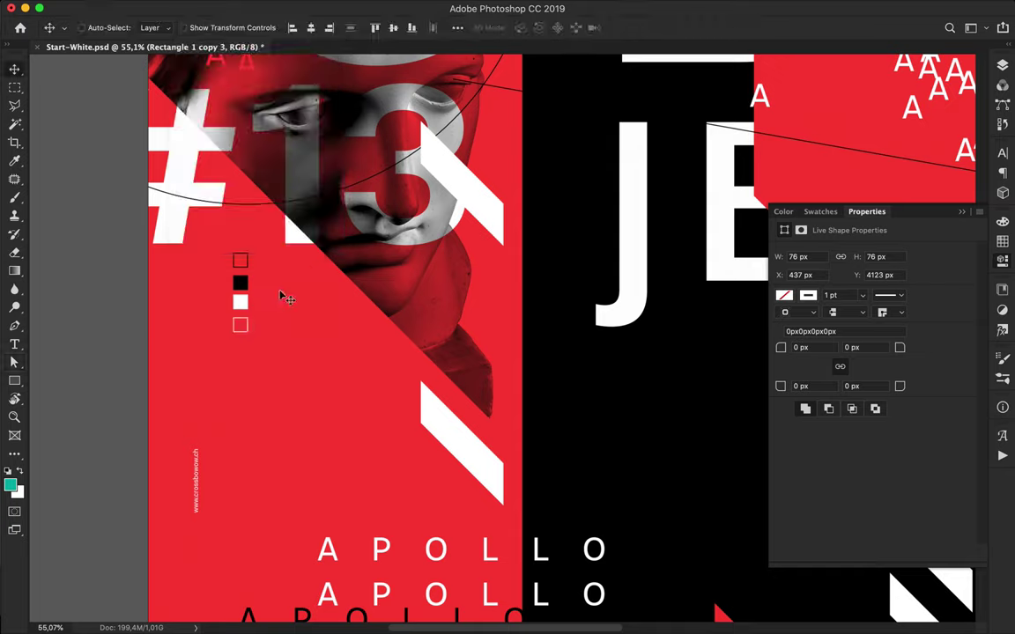
# Place copies of the black-outlined and white-outlined squares further up and down the same vertical column.
pyautogui.keyDown('super'); pyautogui.click(248, 265); pyautogui.keyUp('super')
pyautogui.keyDown('super'); pyautogui.click(250, 265); pyautogui.keyUp('super')
pyautogui.moveTo(249, 265); pyautogui.dragTo(251, 101)
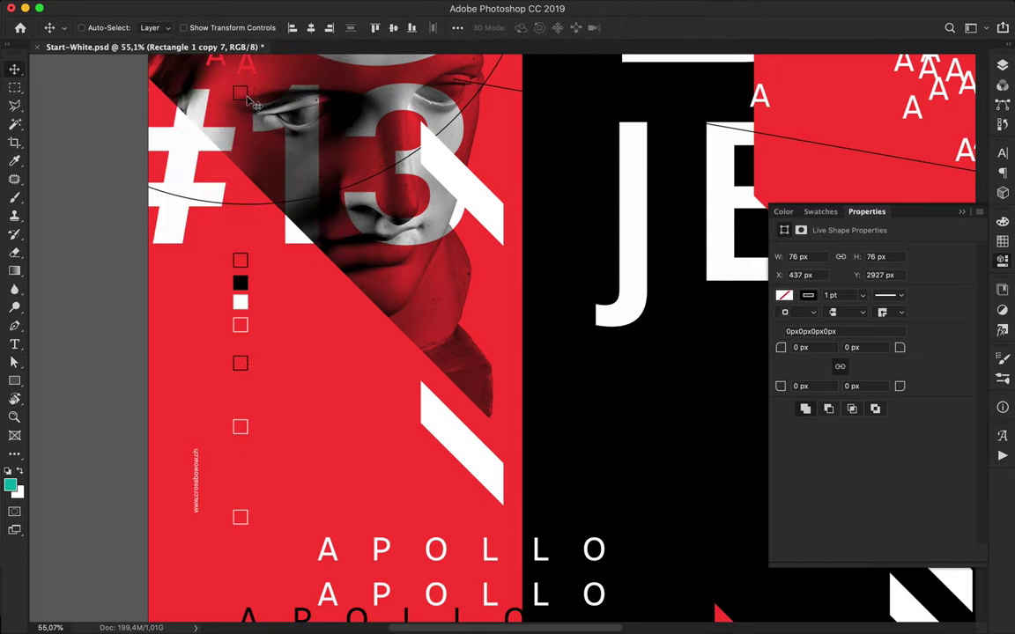
pyautogui.scroll(-5, 265, 121)
# Add filled black, filled white and black-outlined square copies lower in the left column.
pyautogui.moveTo(341, 321); pyautogui.dragTo(340, 562)
pyautogui.moveTo(343, 307); pyautogui.dragTo(359, 487)
pyautogui.scroll(-10, 342, 371)
pyautogui.scroll(4, 337, 139)
pyautogui.scroll(6, 342, 104)
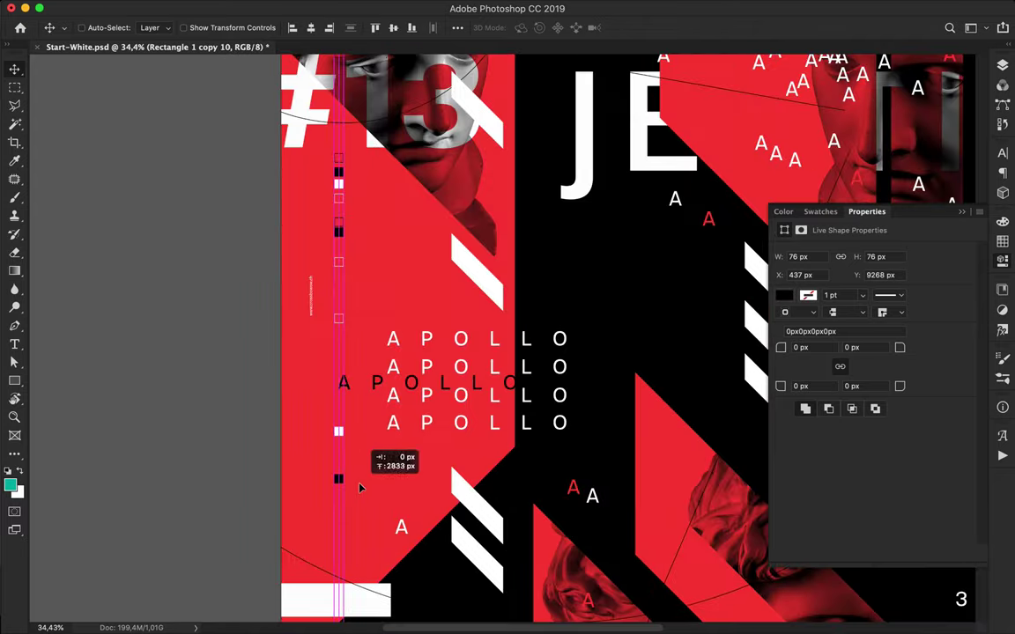
pyautogui.click(346, 224)
pyautogui.click(346, 225)
pyautogui.moveTo(346, 224); pyautogui.dragTo(342, 500)
# Copy the lower squares of the left column to the right red panel beside the 365° texts.
pyautogui.keyDown('shift'); pyautogui.keyDown('super'); pyautogui.click(341, 479); pyautogui.keyUp('super'); pyautogui.keyUp('shift')
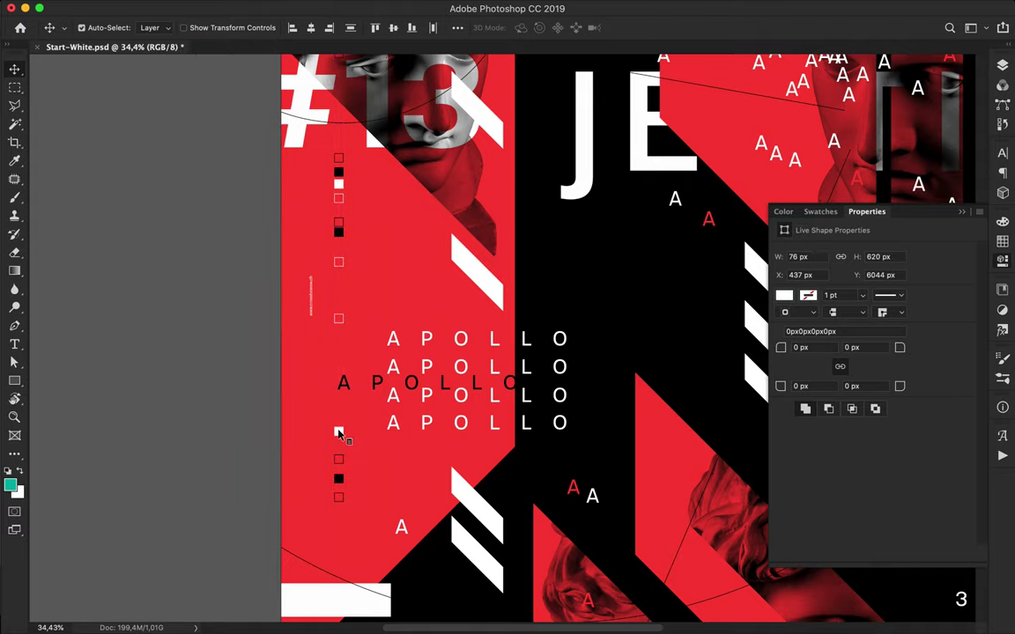
pyautogui.keyDown('shift'); pyautogui.keyDown('super'); pyautogui.click(339, 432); pyautogui.keyUp('super'); pyautogui.keyUp('shift')
pyautogui.press('super+plus')
pyautogui.scroll(5, 336, 314)
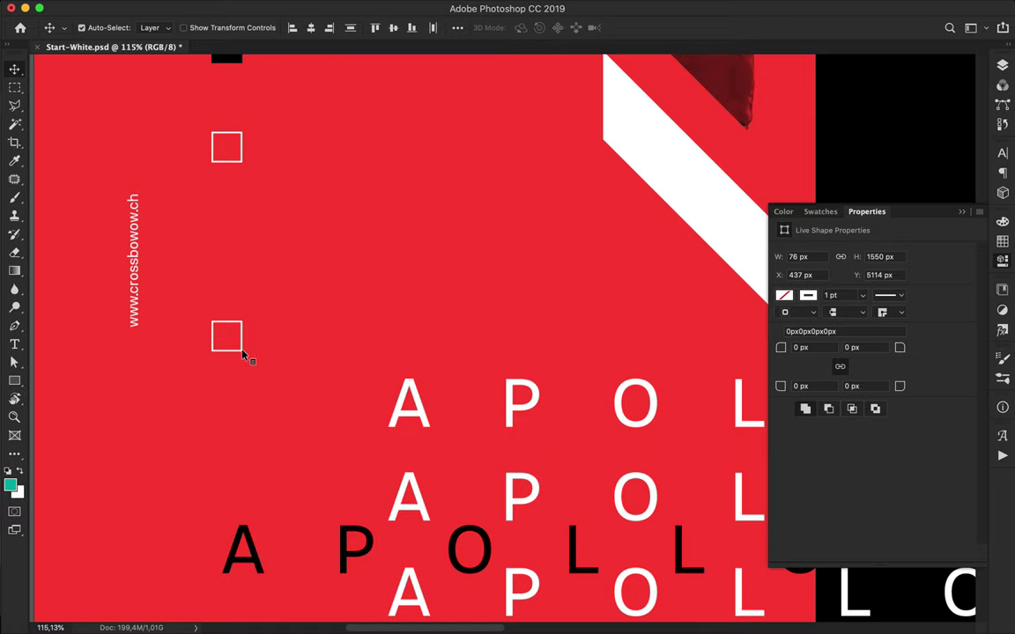
pyautogui.press('super+0')
pyautogui.moveTo(342, 349); pyautogui.dragTo(691, 356)
pyautogui.scroll(3, 593, 421)
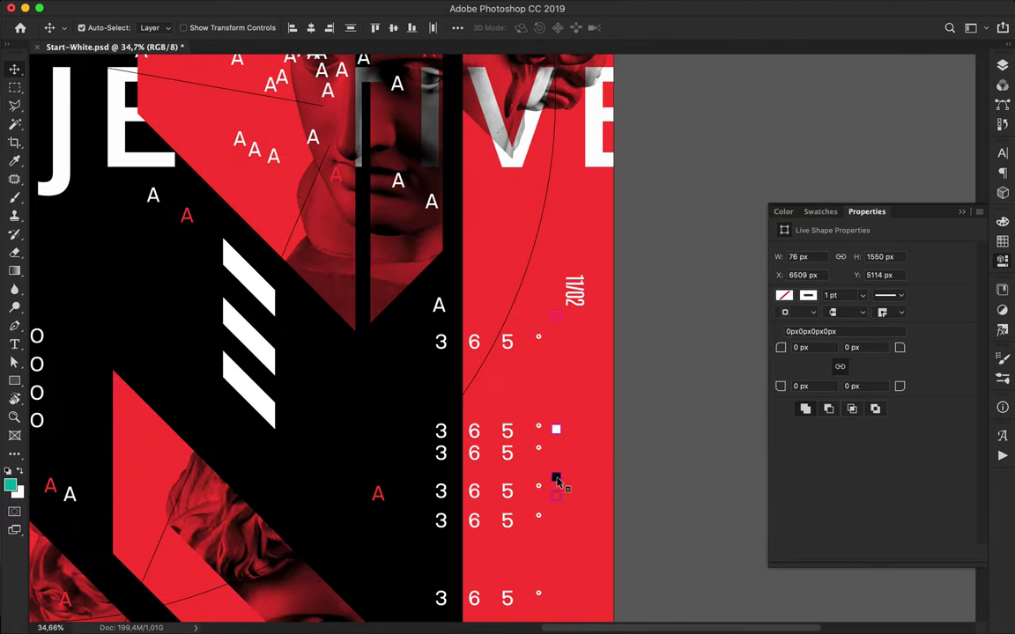
# Duplicate the black and white-outlined squares upwards along the right column, past the 11/02 text.
pyautogui.moveTo(557, 481); pyautogui.dragTo(561, 391)
pyautogui.scroll(2, 560, 325)
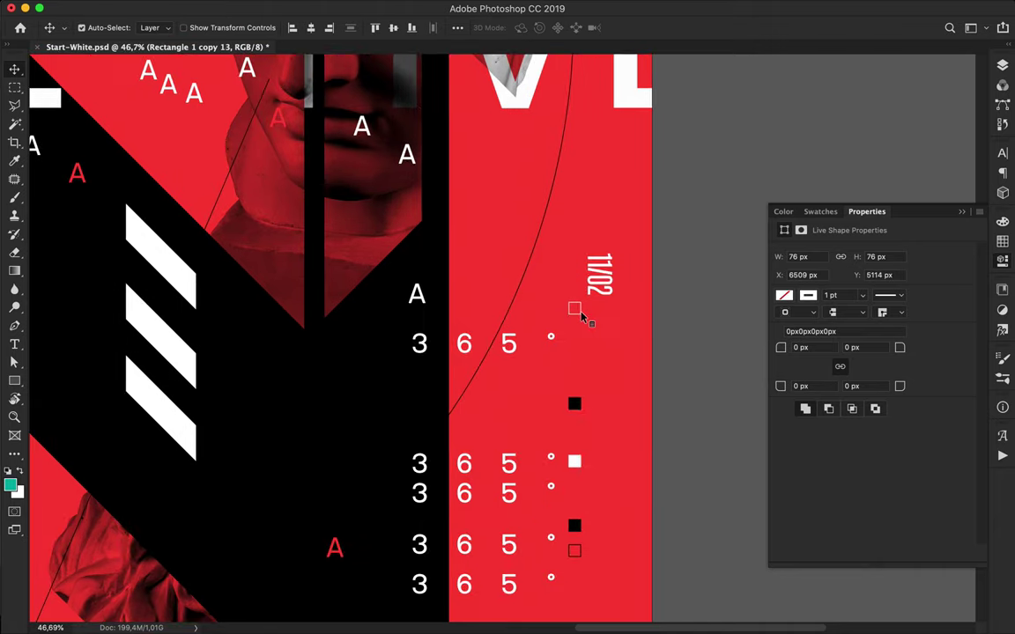
pyautogui.moveTo(579, 230); pyautogui.dragTo(579, 230)
pyautogui.moveTo(579, 229); pyautogui.dragTo(580, 171)
pyautogui.moveTo(584, 530); pyautogui.dragTo(585, 282)
pyautogui.moveTo(585, 282); pyautogui.dragTo(585, 150)
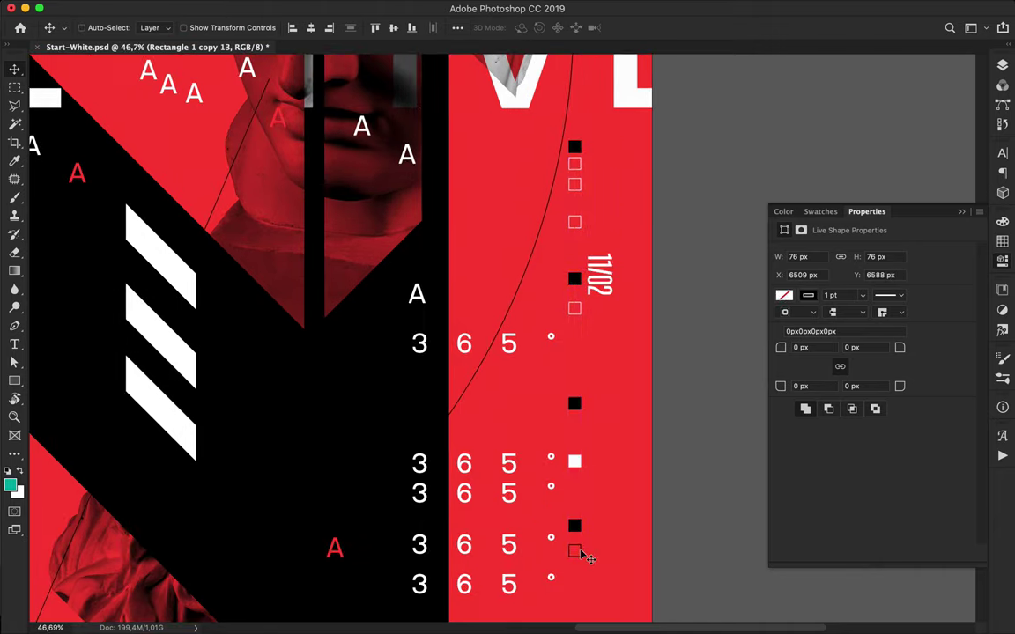
# Place copies of the black-outlined square above and below the existing ones in the right column.
pyautogui.scroll(-3, 581, 553)
pyautogui.moveTo(581, 438); pyautogui.dragTo(582, 264)
pyautogui.scroll(5, 582, 263)
pyautogui.scroll(-5, 593, 227)
pyautogui.scroll(-5, 586, 243)
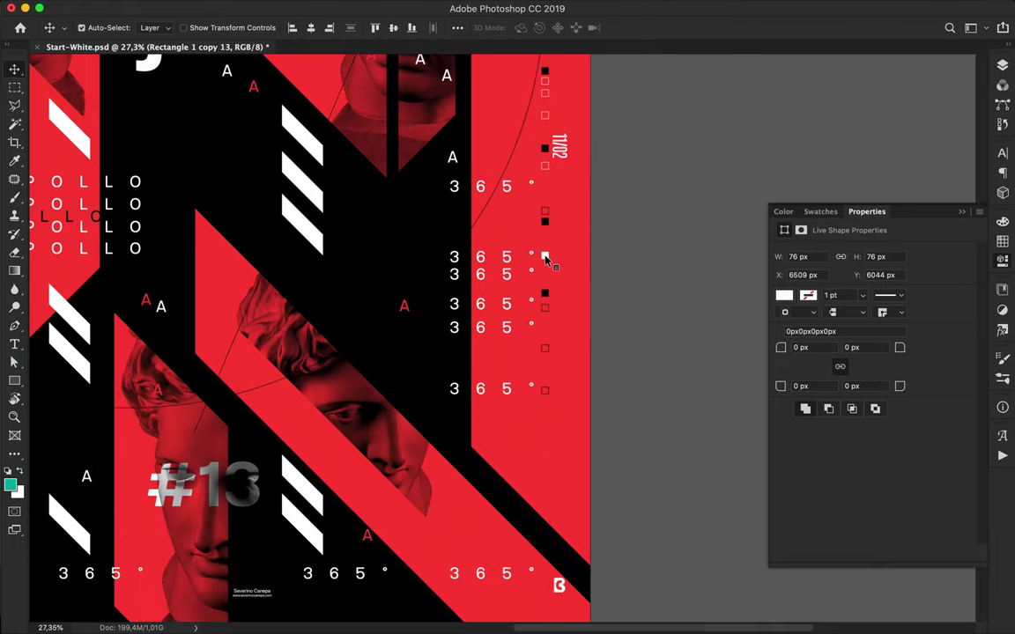
# Add filled white square copies beside the 11/02 text and down the right column to the poster's lower edge.
pyautogui.moveTo(545, 257); pyautogui.dragTo(546, 179)
pyautogui.moveTo(553, 417); pyautogui.dragTo(547, 382)
pyautogui.moveTo(547, 381); pyautogui.dragTo(538, 461)
pyautogui.scroll(5, 526, 204)
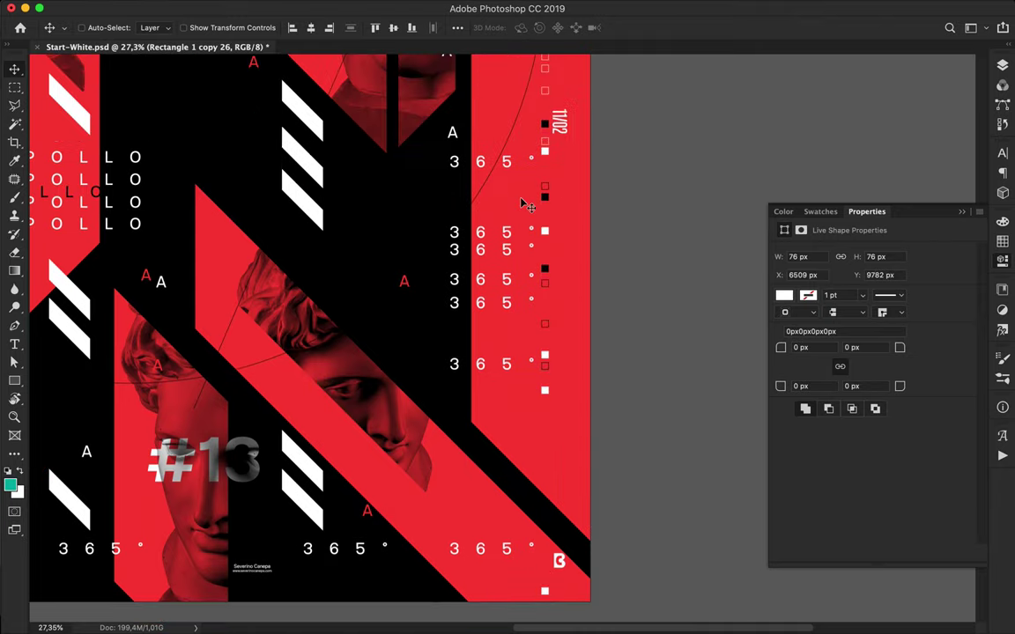
# Copy a black square onto the central black area above the diagonal panel and fill it with red.
pyautogui.keyDown('super'); pyautogui.click(545, 270); pyautogui.keyUp('super')
pyautogui.moveTo(544, 270); pyautogui.dragTo(353, 270)
pyautogui.press('a')
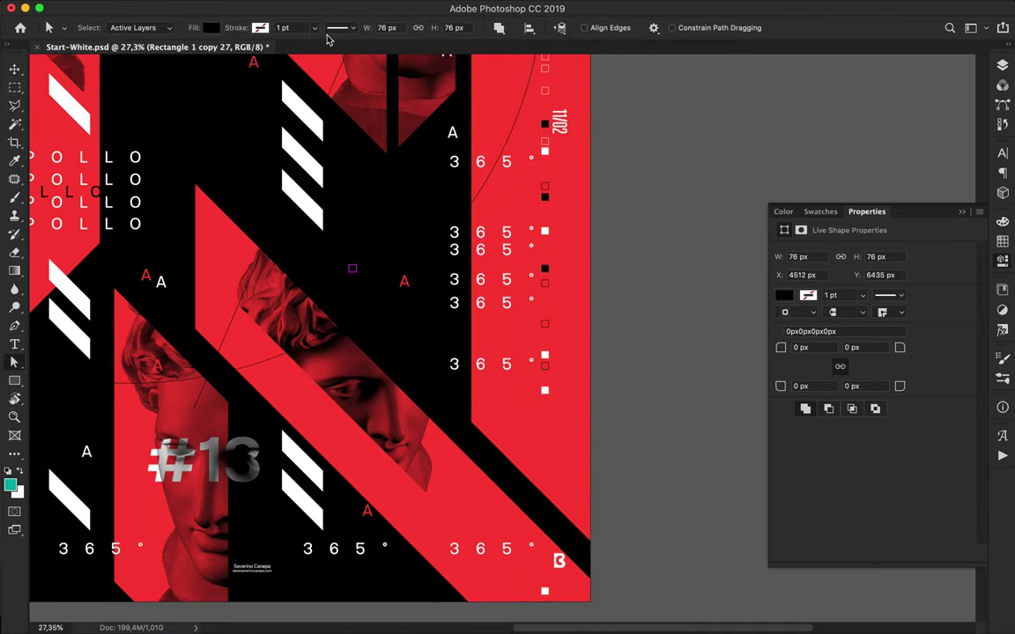
pyautogui.click(212, 29)
pyautogui.click(165, 98)
pyautogui.press('v')
# Add a white square next to the red one, then copy the pair and rotate it into the other orientation.
pyautogui.moveTo(546, 391); pyautogui.dragTo(422, 202)
pyautogui.keyDown('shift'); pyautogui.keyDown('super'); pyautogui.click(354, 271); pyautogui.keyUp('super'); pyautogui.keyUp('shift')
pyautogui.press('super+t')
pyautogui.press('Return')
pyautogui.press('super+minus')
pyautogui.scroll(-3, 421, 196)
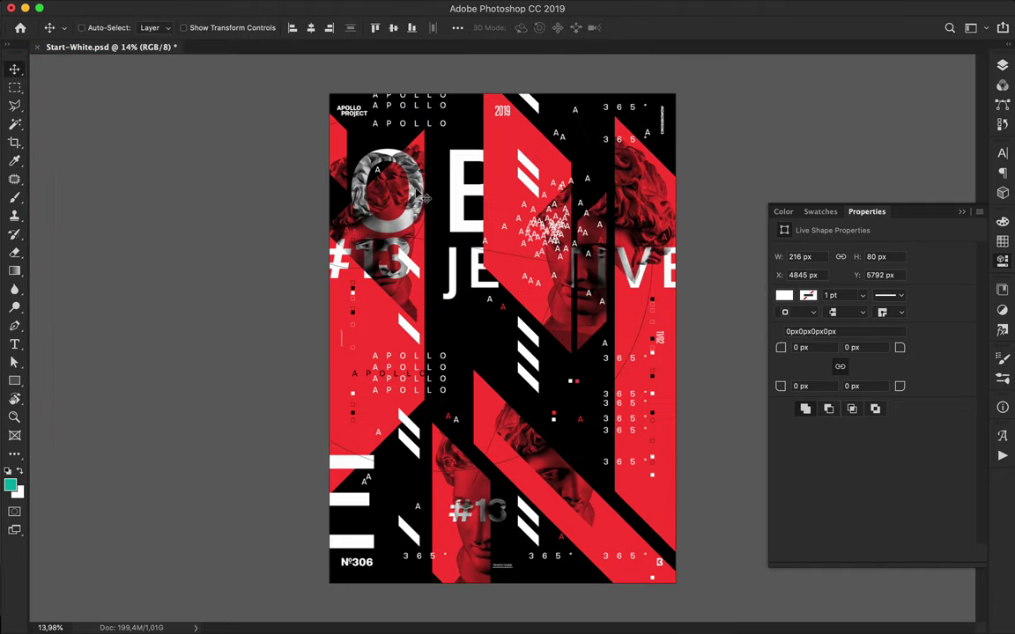
# Place another copy of the red-and-white pair above the diagonal panel, rotate it upright with white on top and nudge it right.
pyautogui.moveTo(578, 386); pyautogui.dragTo(588, 433)
pyautogui.press('super+t')
pyautogui.press('Return')
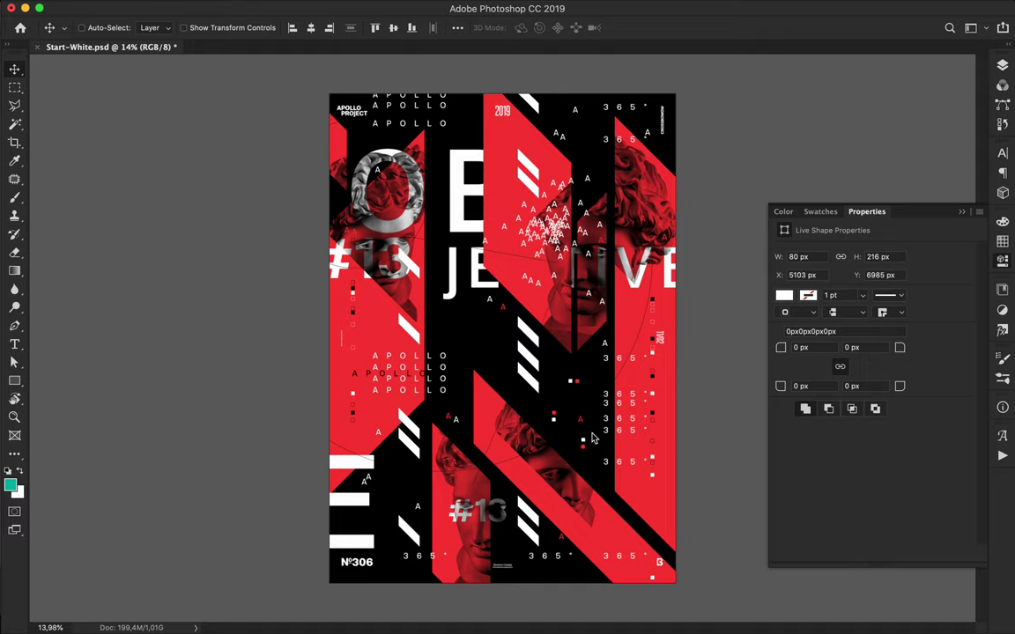
pyautogui.hotkey('shift', 'Right')
pyautogui.hotkey('shift', 'Right')
pyautogui.hotkey('shift', 'Right')
# Copy the upright pair above the B, to the lower left and near the right statue, and save the file.
pyautogui.moveTo(592, 444); pyautogui.dragTo(437, 141)
pyautogui.moveTo(436, 141); pyautogui.dragTo(390, 455)
pyautogui.moveTo(549, 240); pyautogui.dragTo(602, 167)
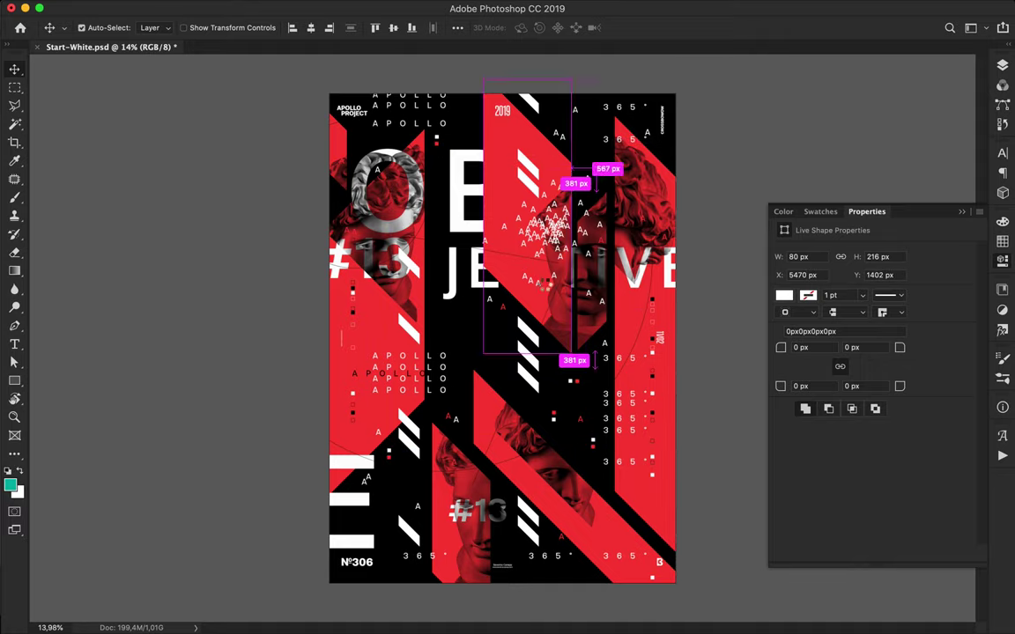
pyautogui.press('super+s')
# Thin out the dense cluster of white A letters beside the central statue head by deleting overlapping copies one at a time.
pyautogui.keyDown('super'); pyautogui.click(531, 232); pyautogui.keyUp('super')
pyautogui.scroll(5, 529, 233)
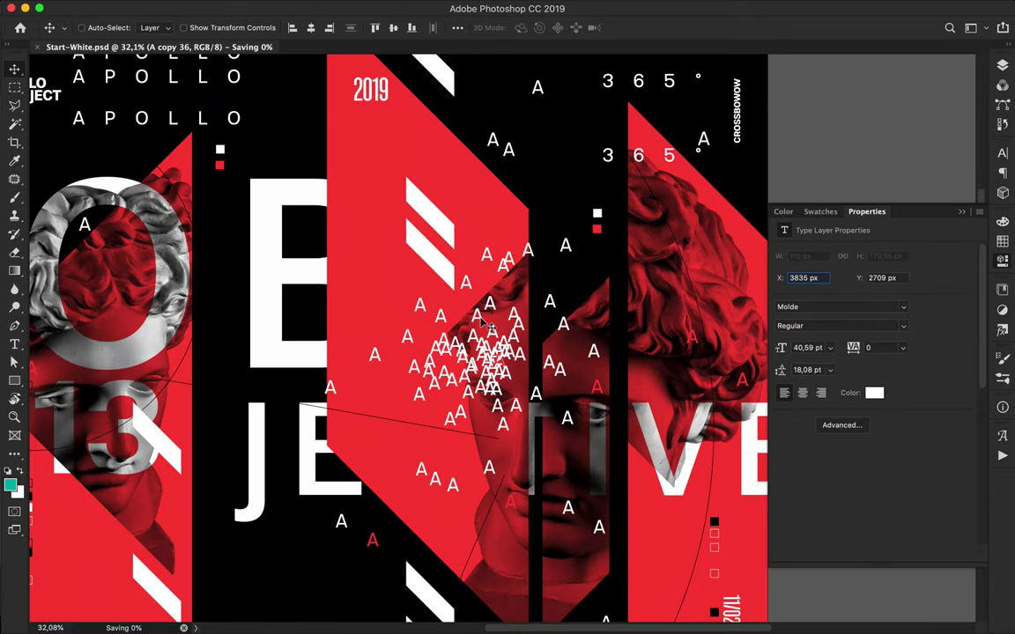
pyautogui.keyDown('super'); pyautogui.click(431, 362); pyautogui.keyUp('super')
pyautogui.press('Delete')
pyautogui.keyDown('super'); pyautogui.click(493, 362); pyautogui.keyUp('super')
pyautogui.press('Delete')
pyautogui.keyDown('super'); pyautogui.click(492, 362); pyautogui.keyUp('super')
pyautogui.press('Delete')
pyautogui.keyDown('super'); pyautogui.click(501, 355); pyautogui.keyUp('super')
pyautogui.press('Delete')
pyautogui.keyDown('super'); pyautogui.click(495, 358); pyautogui.keyUp('super')
pyautogui.press('Delete')
pyautogui.keyDown('super'); pyautogui.click(485, 360); pyautogui.keyUp('super')
pyautogui.press('Delete')
pyautogui.press('Delete')
pyautogui.keyDown('super'); pyautogui.click(455, 382); pyautogui.keyUp('super')
pyautogui.press('Delete')
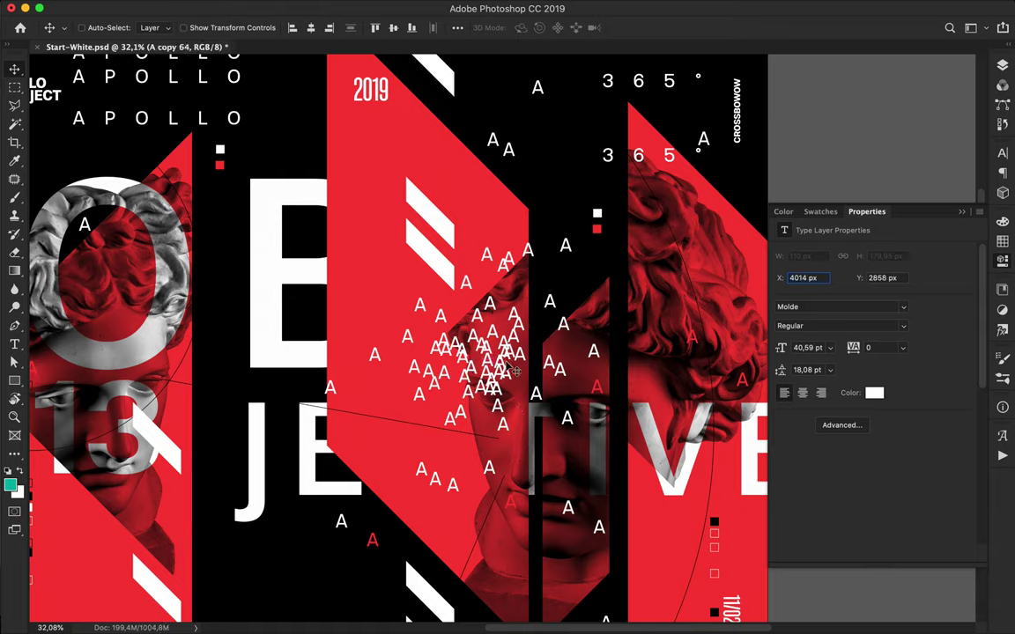
pyautogui.keyDown('super'); pyautogui.click(499, 371); pyautogui.keyUp('super')
pyautogui.press('Delete')
pyautogui.keyDown('super'); pyautogui.click(488, 391); pyautogui.keyUp('super')
pyautogui.press('Delete')
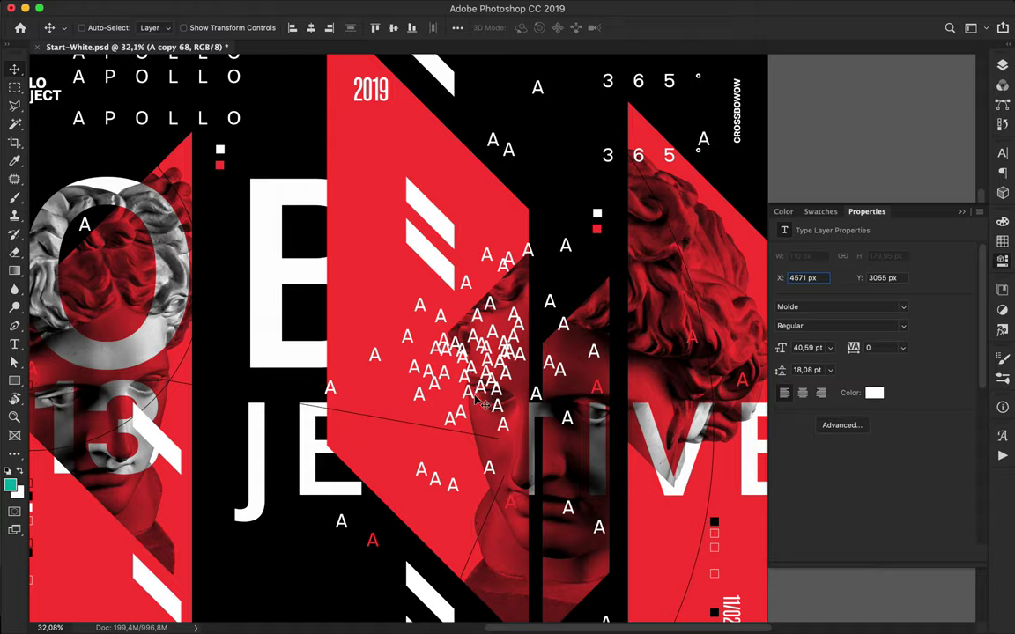
# Fit the whole poster in view and save the file.
pyautogui.press('super+0')
pyautogui.press('super+s')
pyautogui.click(617, 8)
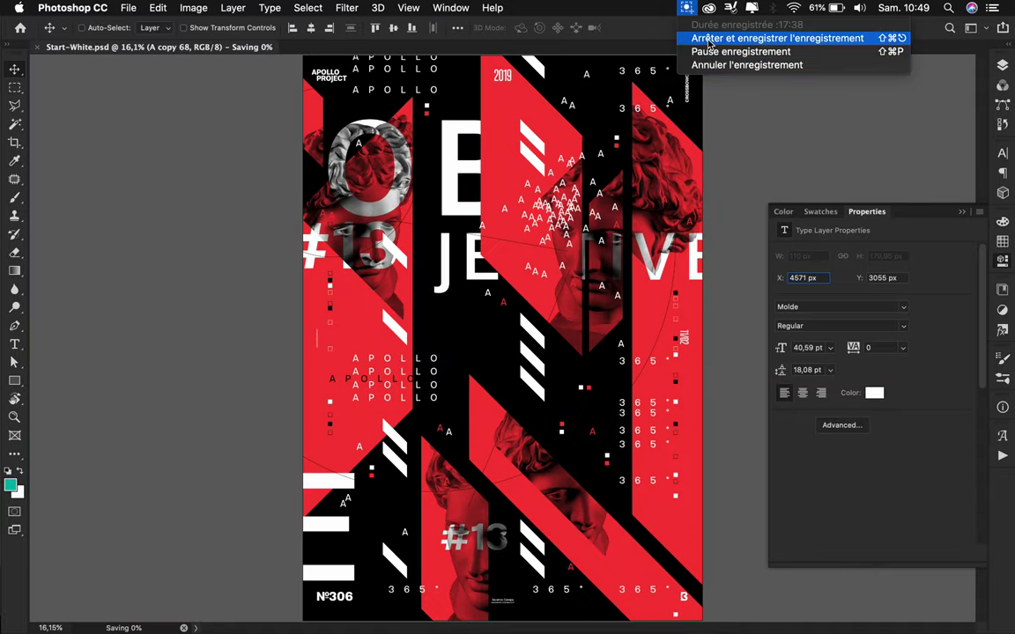